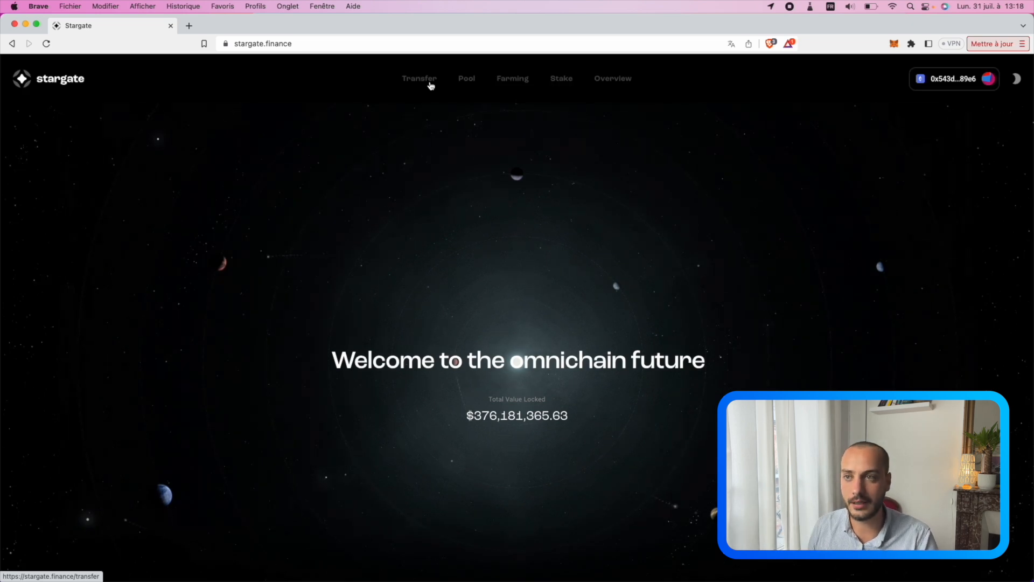
Open the Stargate transfer form and choose ETH on Ethereum as the source token with Optimism as the destination network
left_click(422, 80)
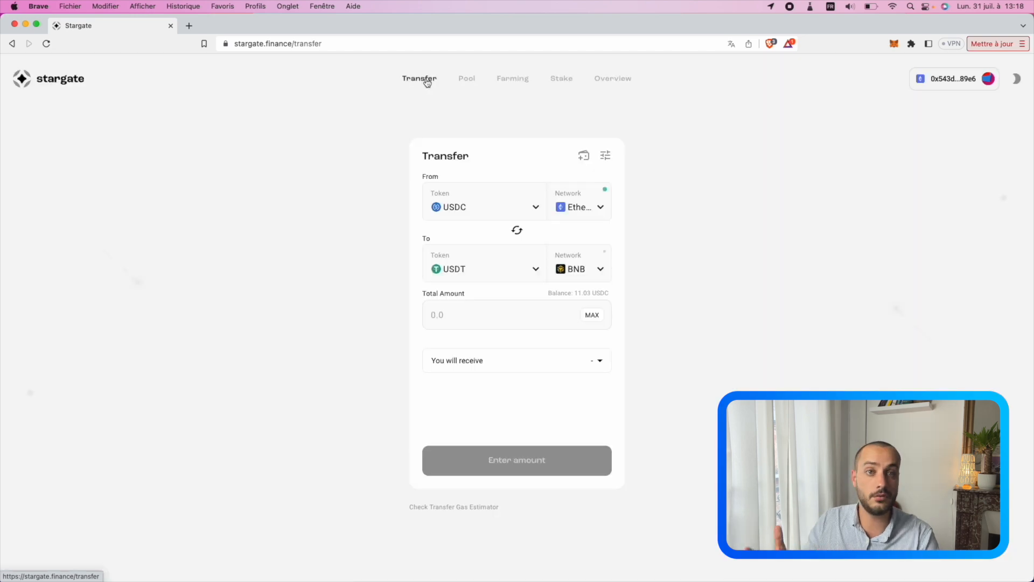
left_click(485, 203)
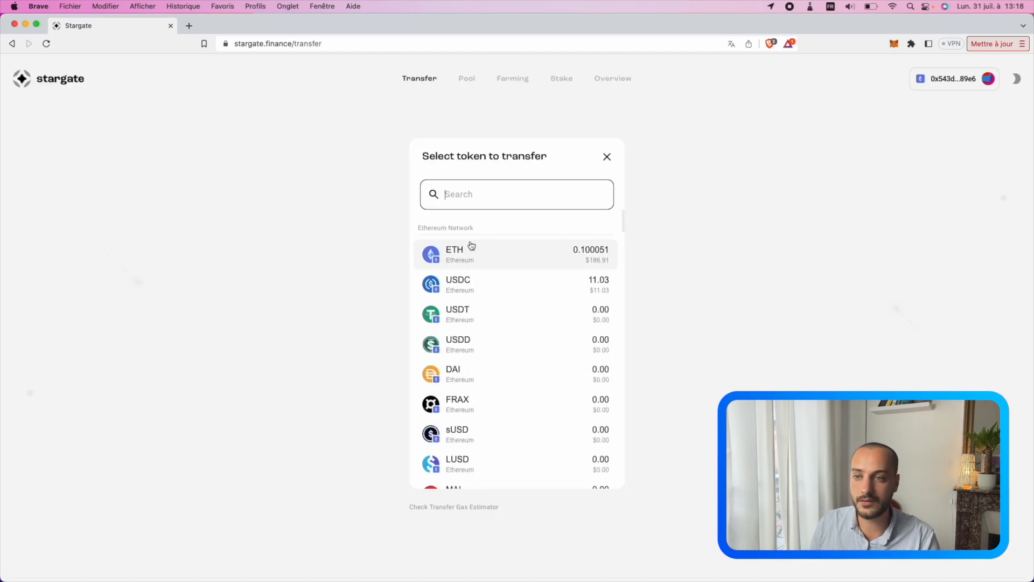
left_click(473, 249)
left_click(546, 267)
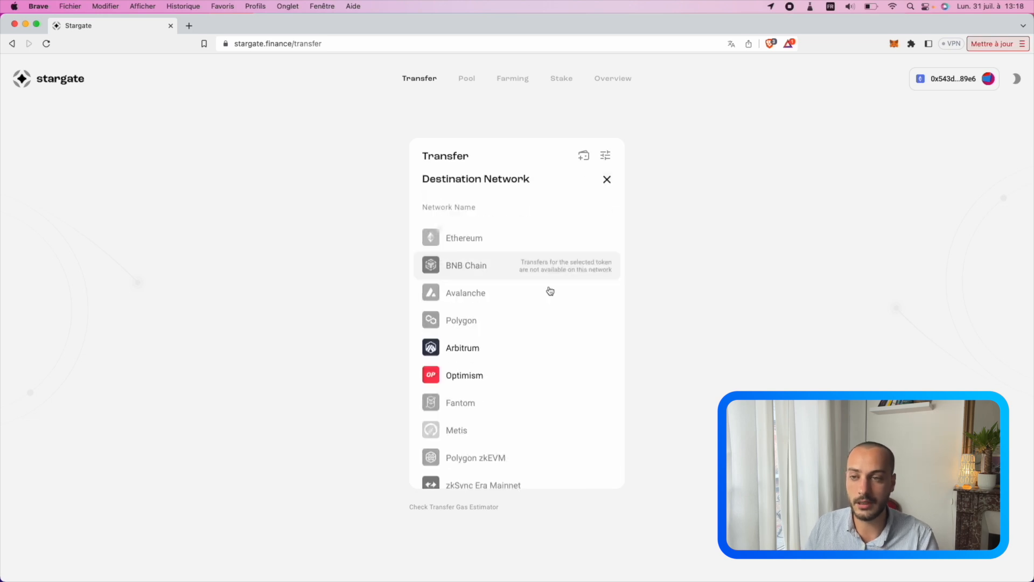
left_click(506, 350)
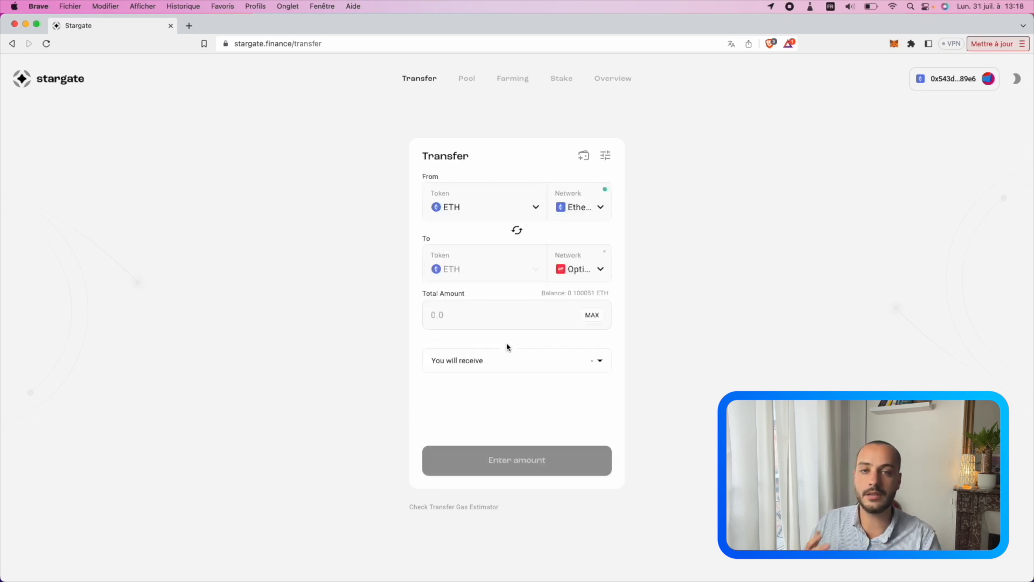
Set the transfer amount to 0.05 ETH, submit the transfer and confirm the transaction in MetaMask
left_click(452, 306)
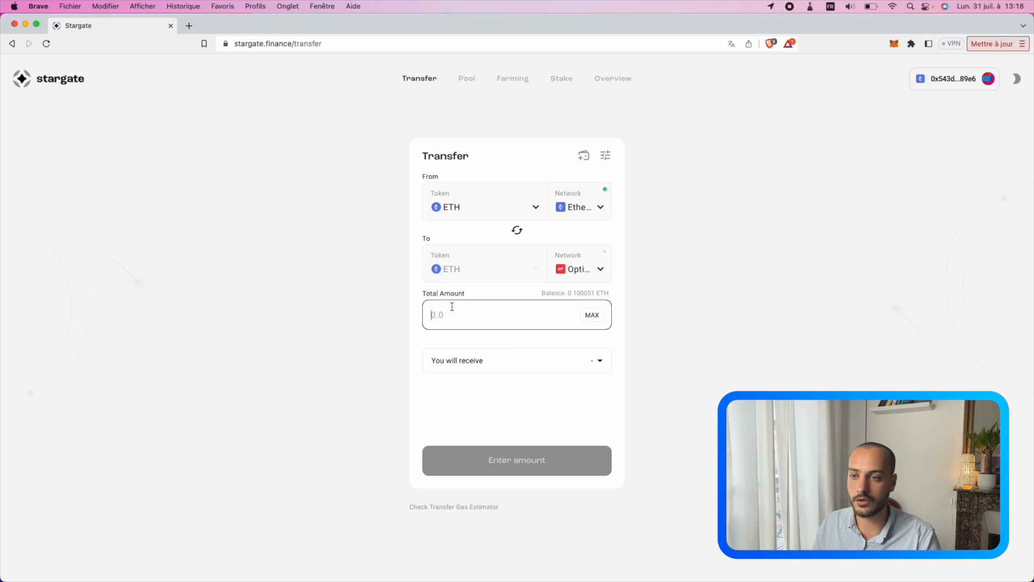
type("0.05")
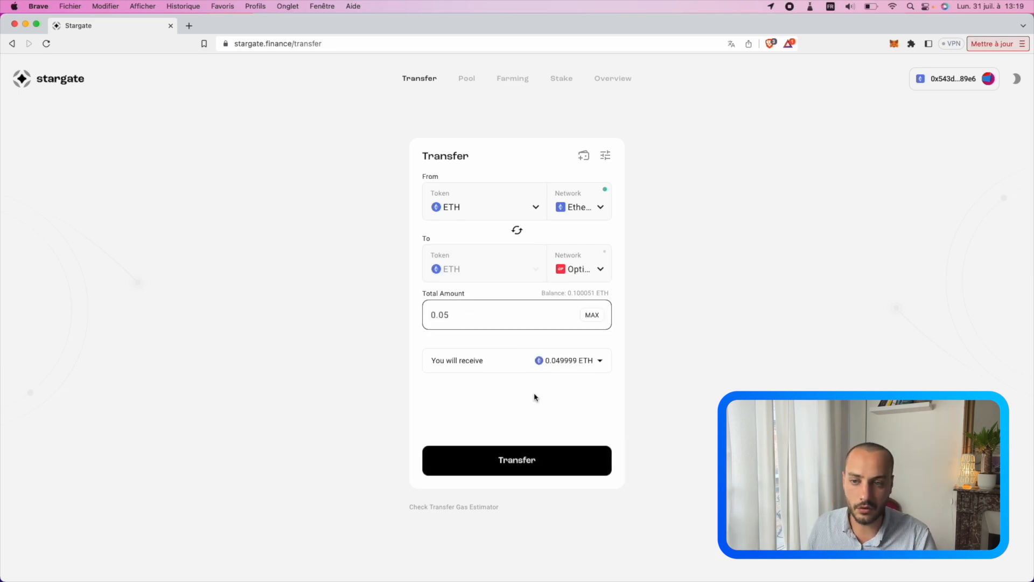
left_click(530, 462)
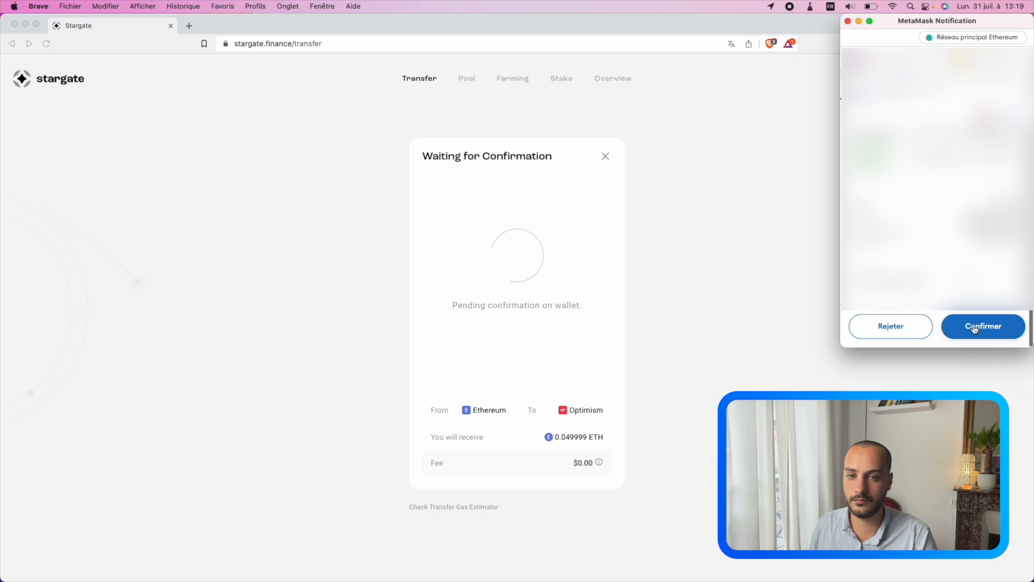
left_click(976, 326)
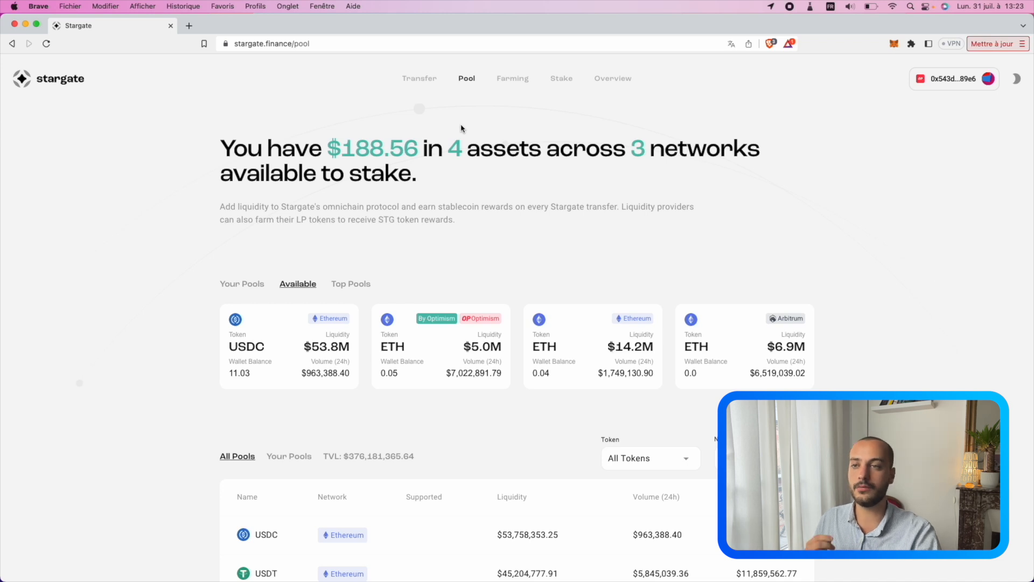
Find the ETH pool on the Optimism network in the list of all pools and open it
scroll(452, 177, "down", 5)
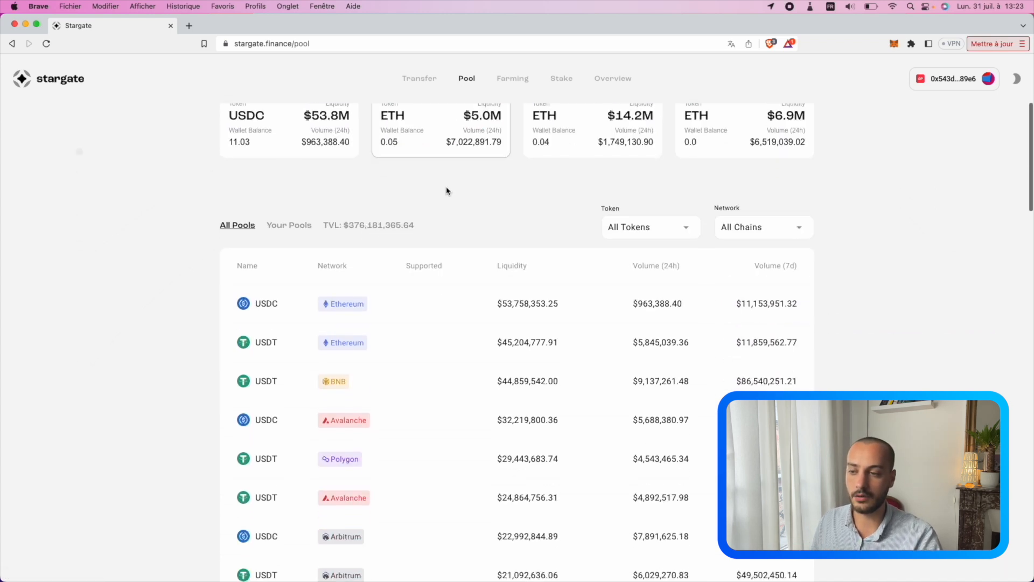
scroll(446, 191, "down", 7)
scroll(386, 301, "down", 2)
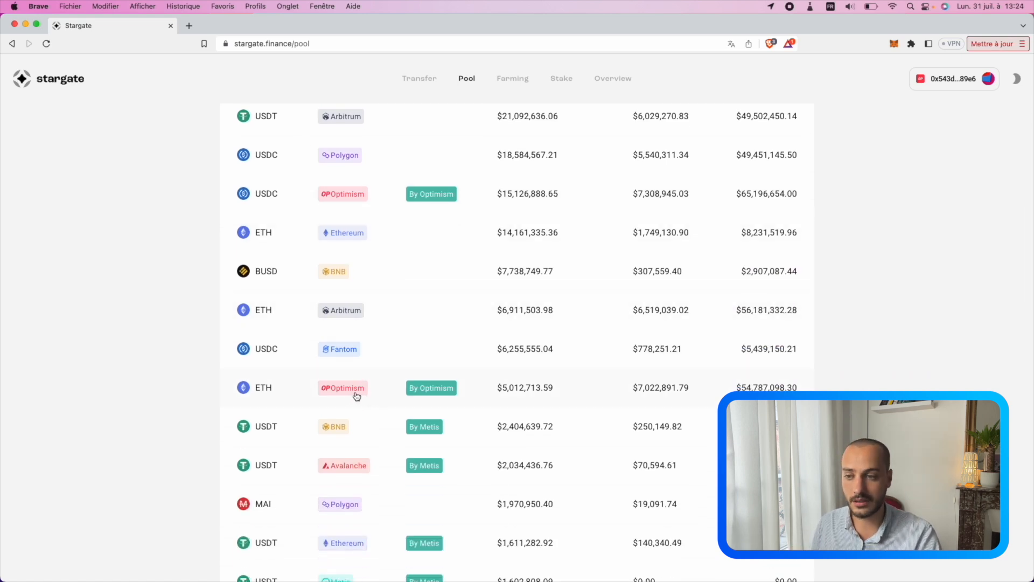
left_click(356, 397)
Add 0.015 ETH of liquidity to the Optimism ETH pool and confirm the deposit in MetaMask
left_click(472, 229)
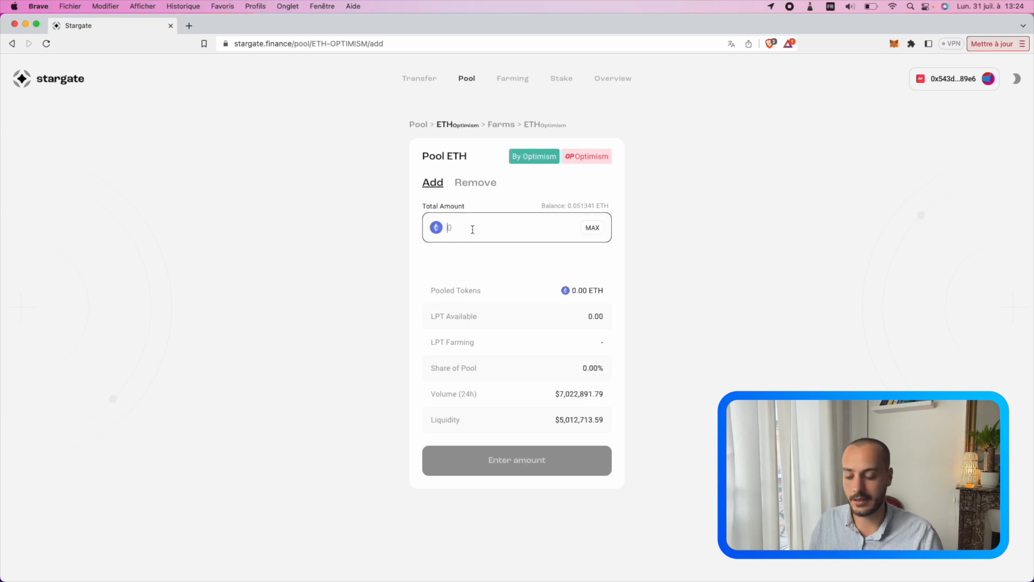
type("0.015")
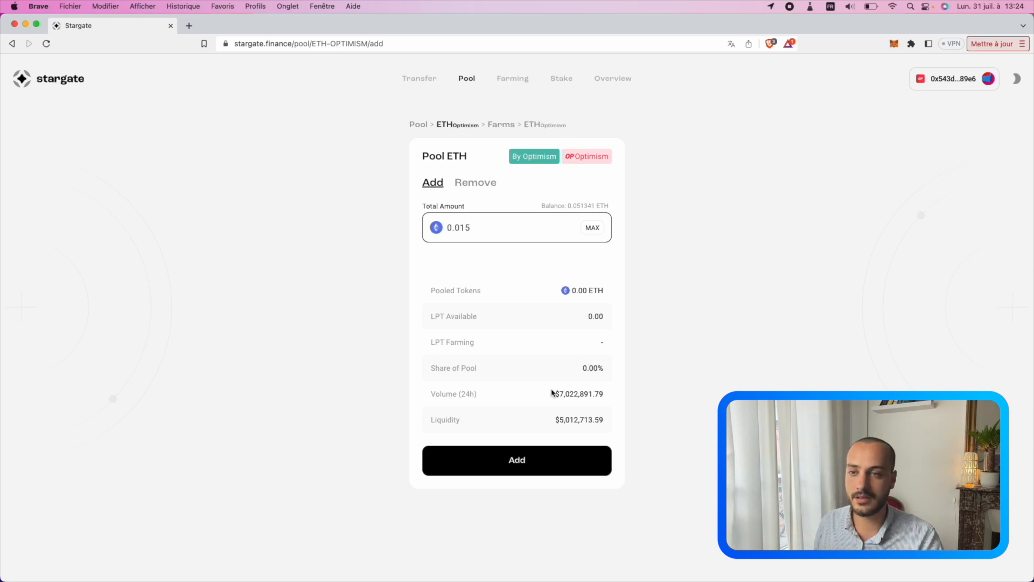
left_click(534, 460)
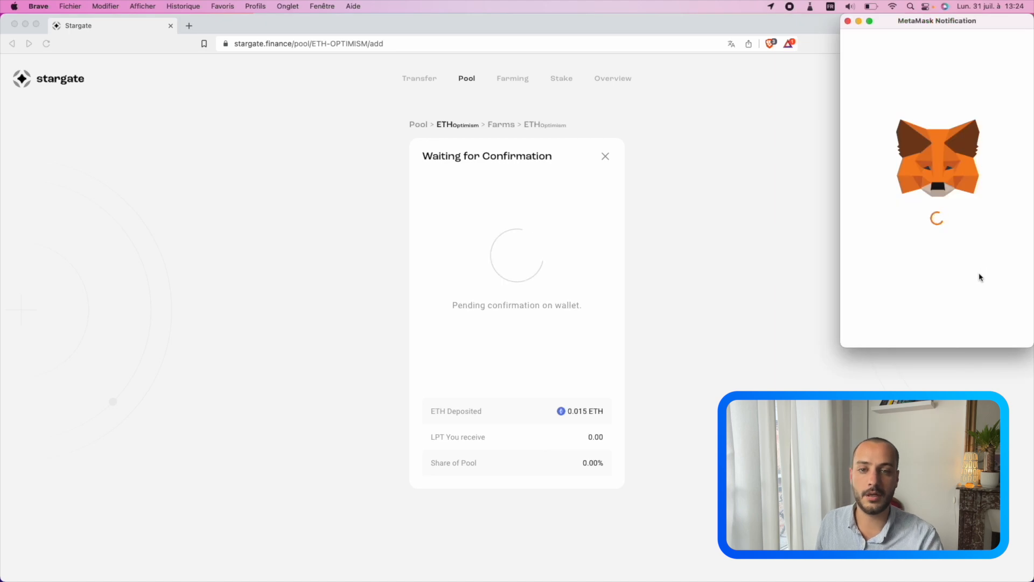
left_click(978, 330)
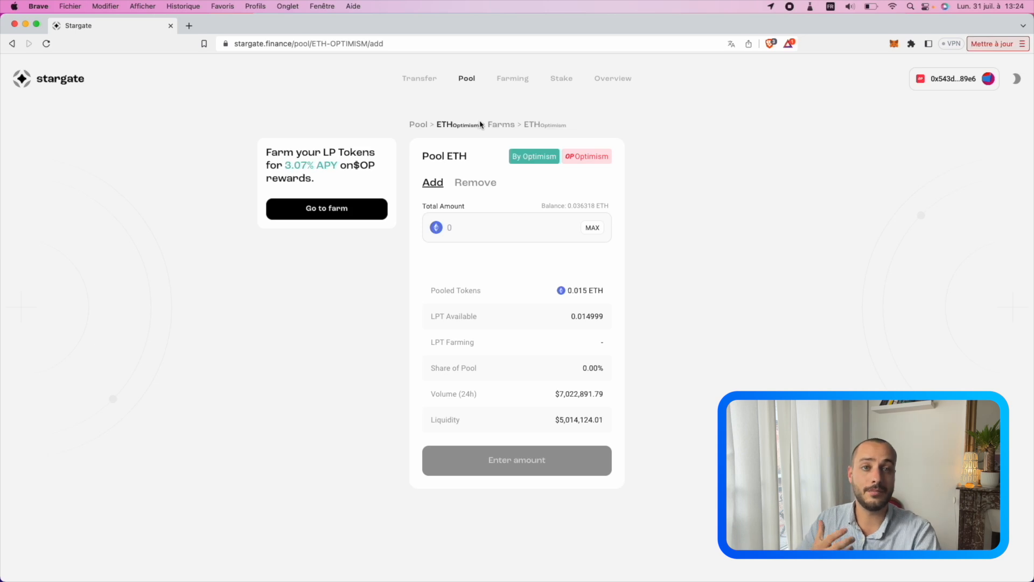
Go to the farming section and open the ETH farm on the Optimism network
left_click(512, 78)
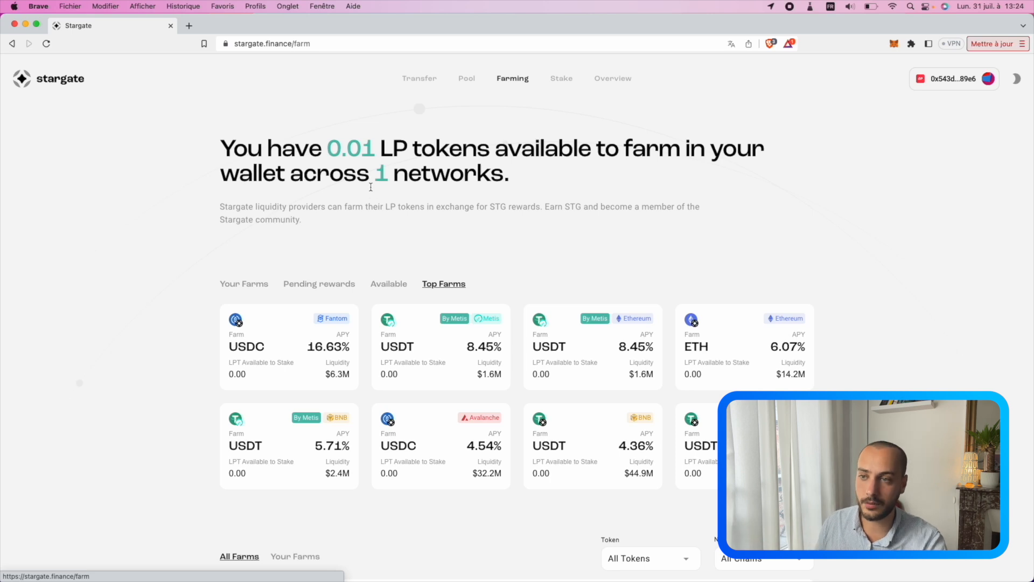
scroll(370, 187, "down", 5)
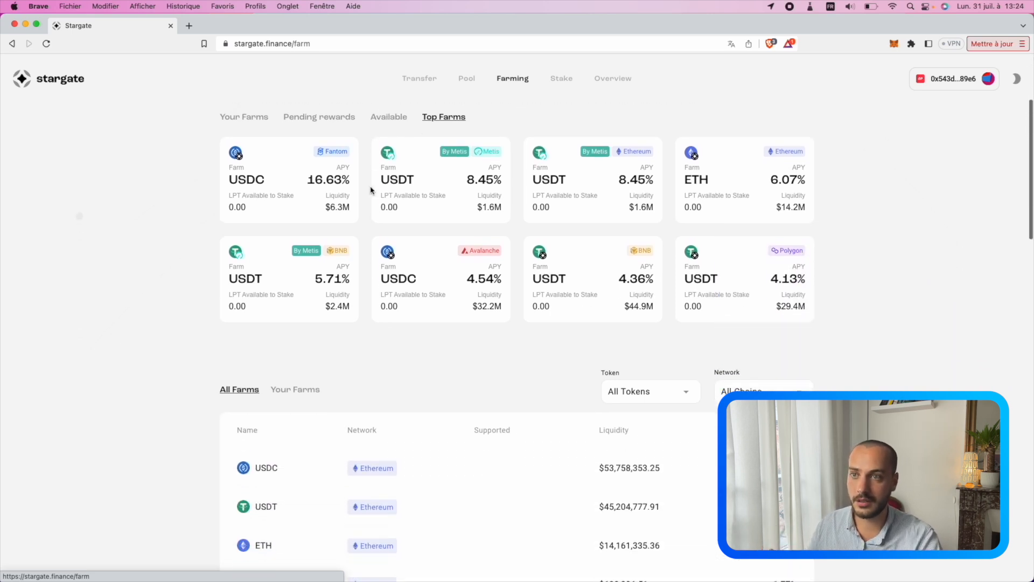
scroll(371, 190, "down", 15)
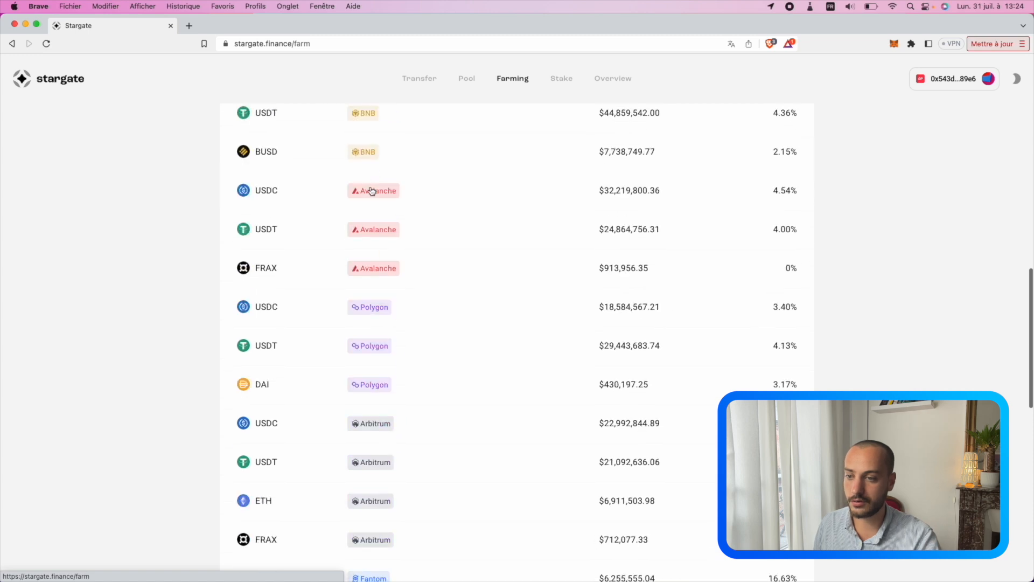
scroll(371, 191, "down", 4)
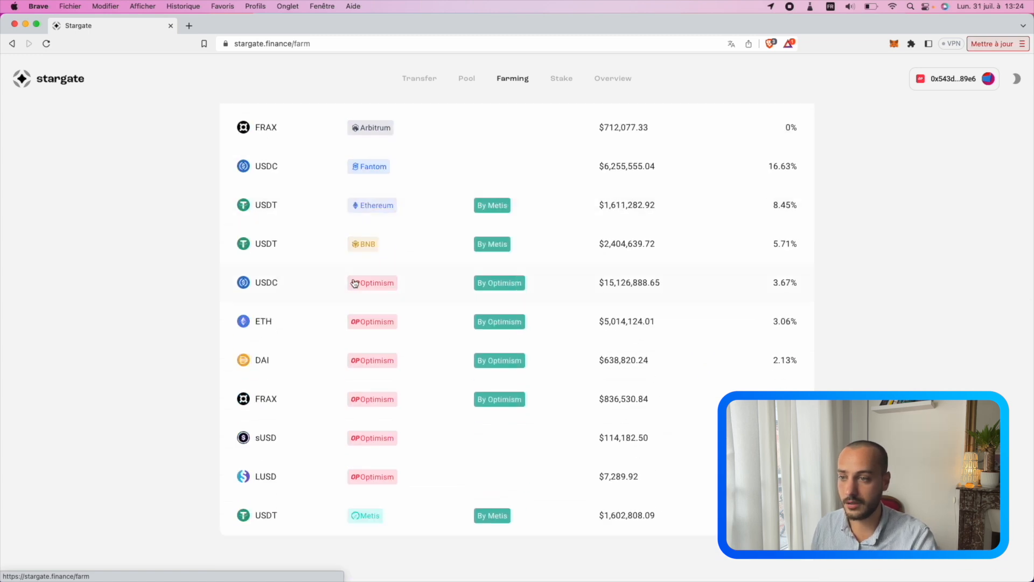
left_click(359, 328)
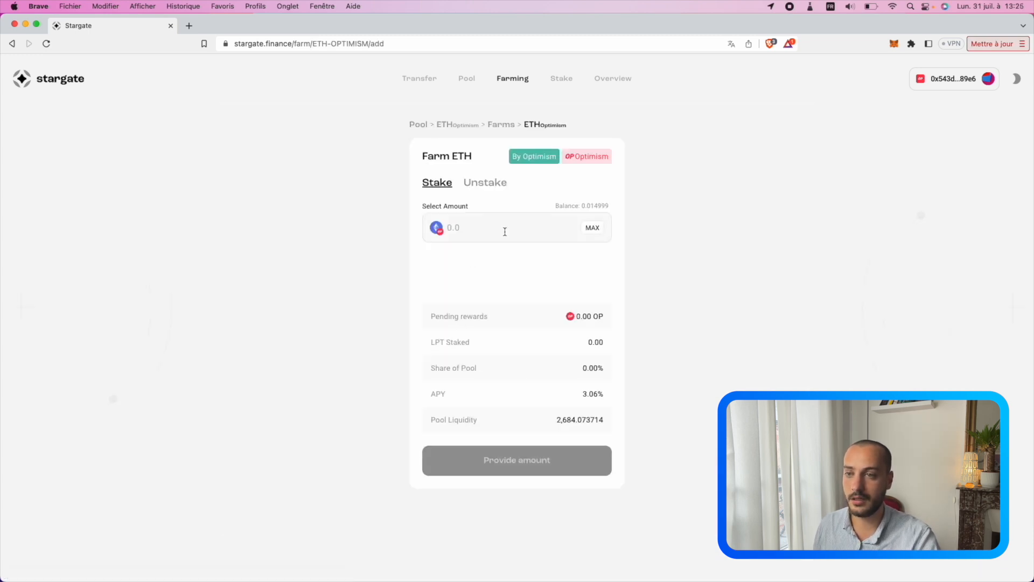
Enter the maximum LP token balance as the stake amount and approve its spending in MetaMask
left_click(593, 228)
left_click(494, 462)
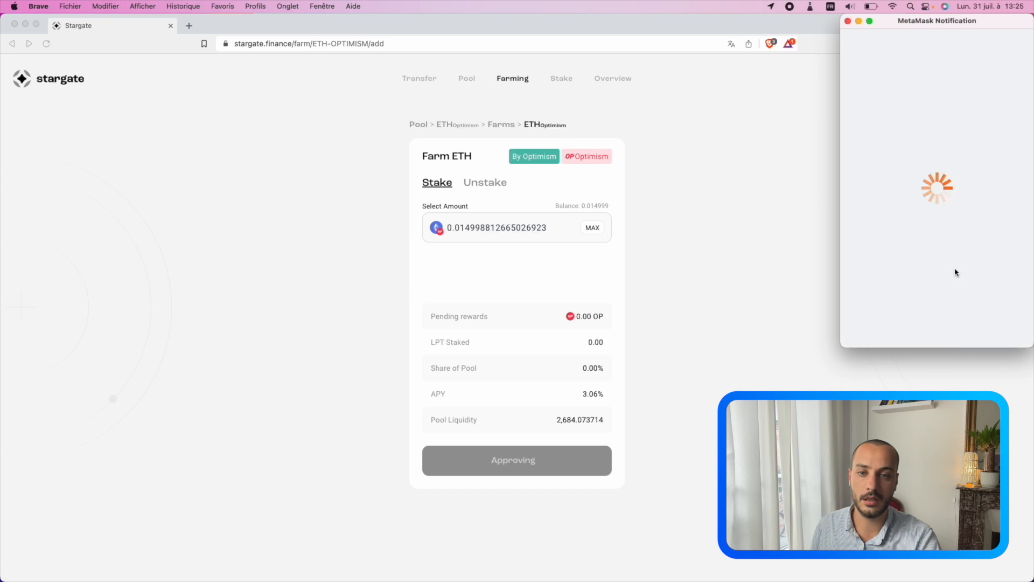
left_click(921, 331)
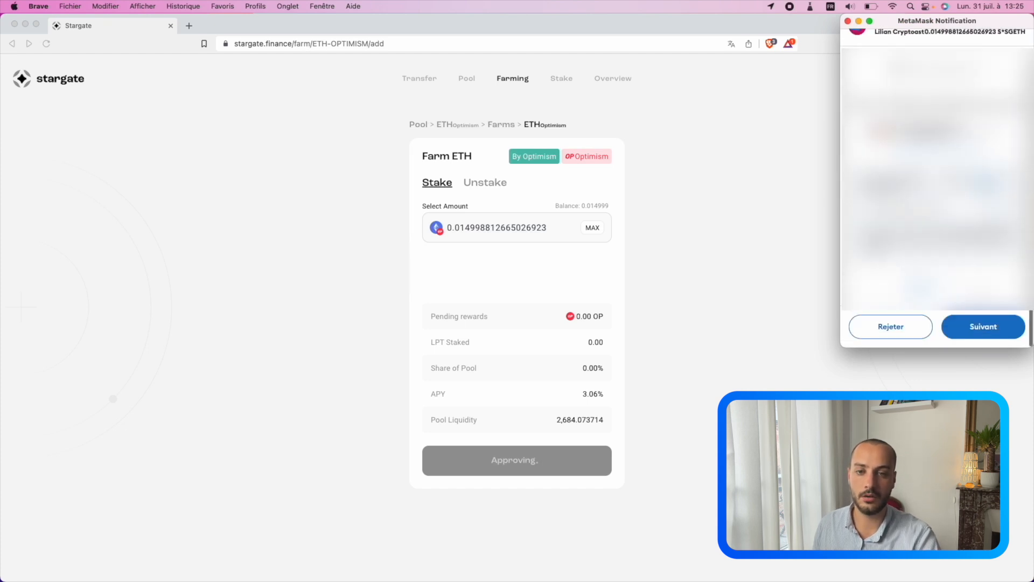
scroll(912, 318, "down", 3)
scroll(1023, 311, "down", 3)
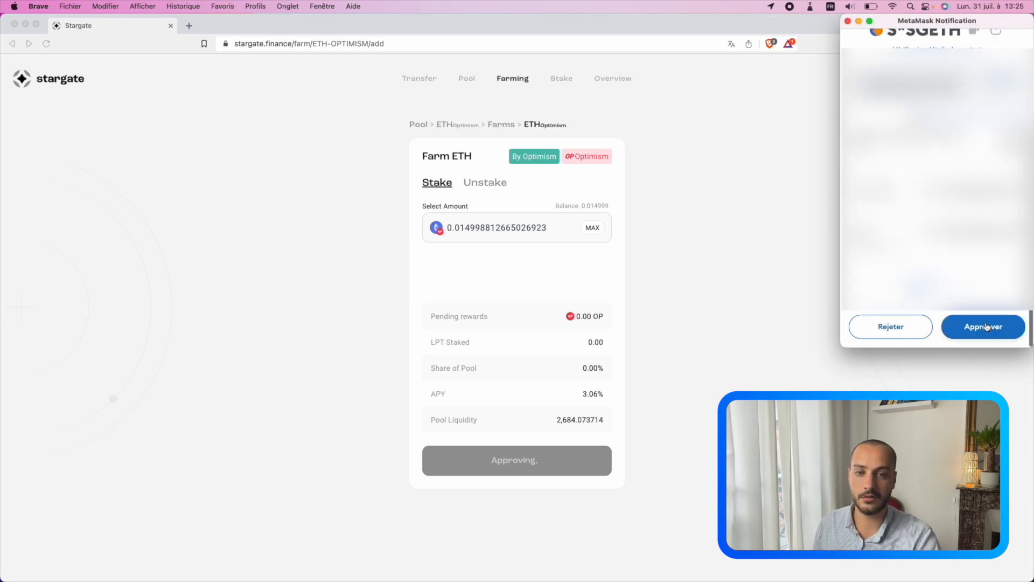
left_click(982, 326)
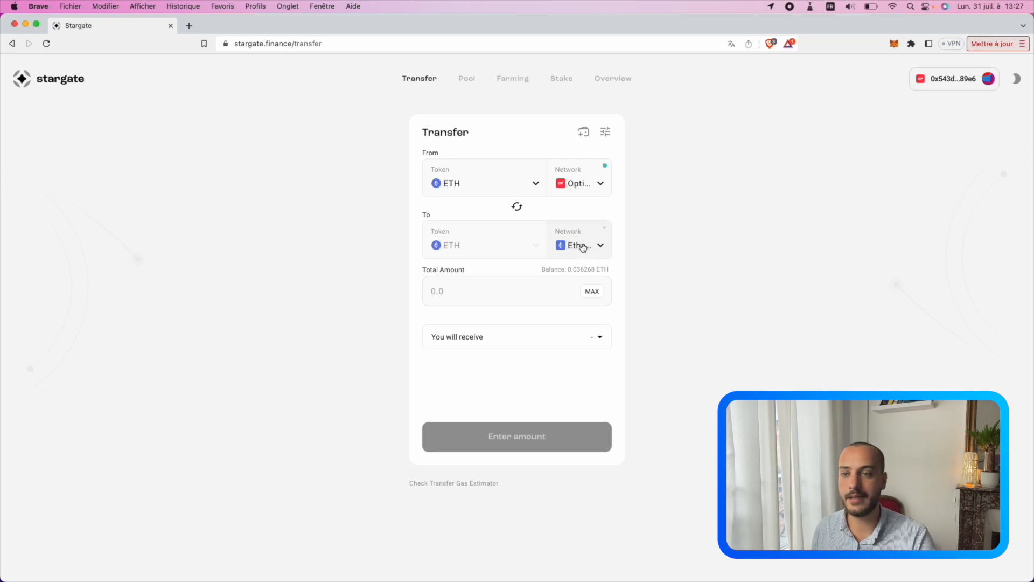
Transfer 0.03 ETH from Optimism to Arbitrum and confirm the transaction in MetaMask
left_click(582, 247)
left_click(487, 299)
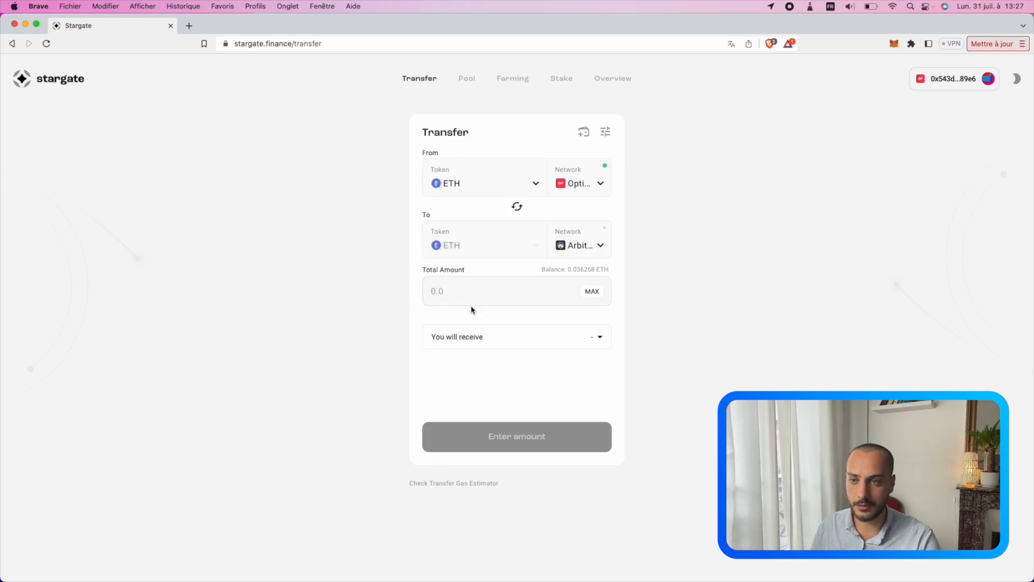
left_click(471, 291)
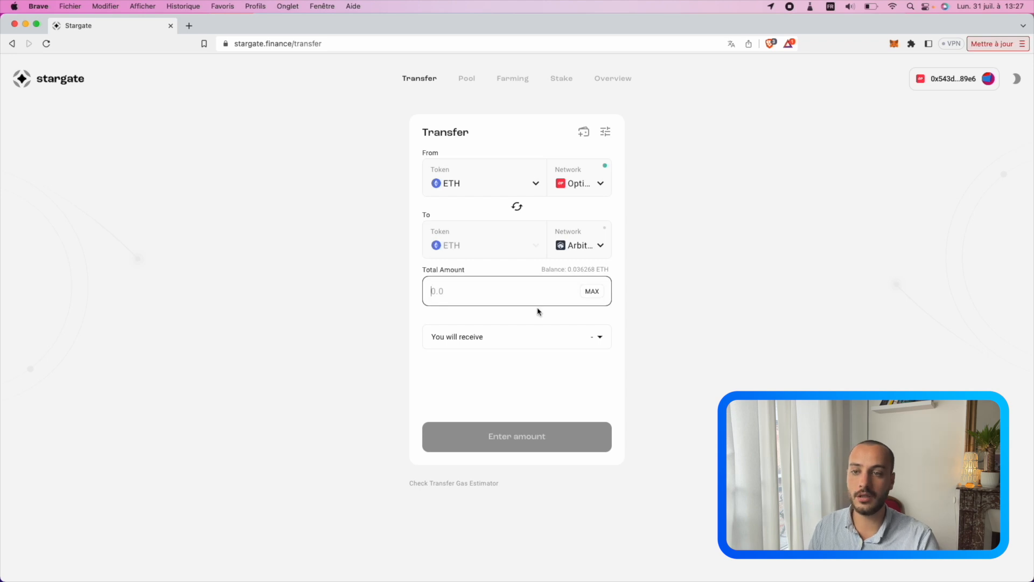
type("0.")
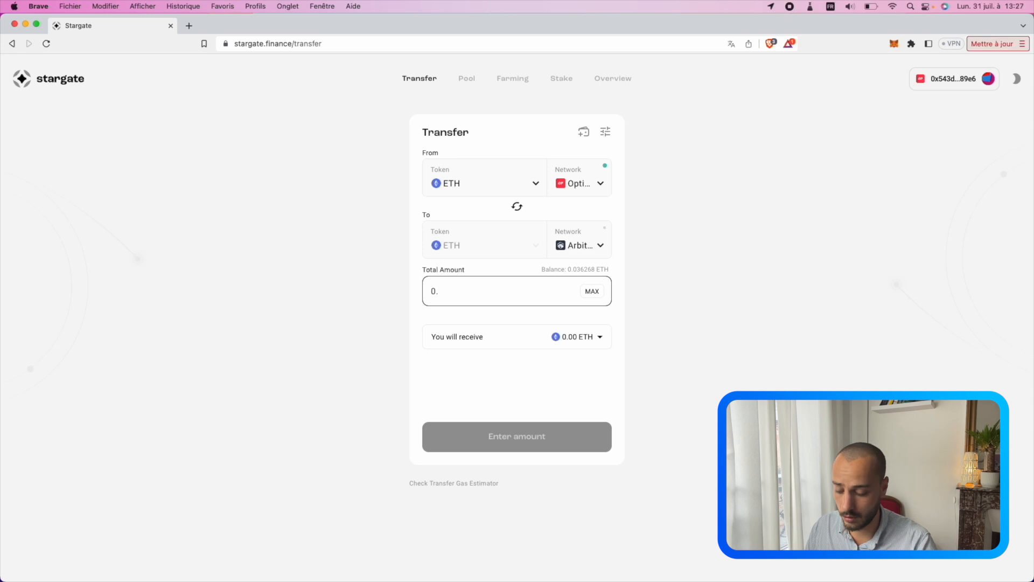
type("03")
left_click(538, 433)
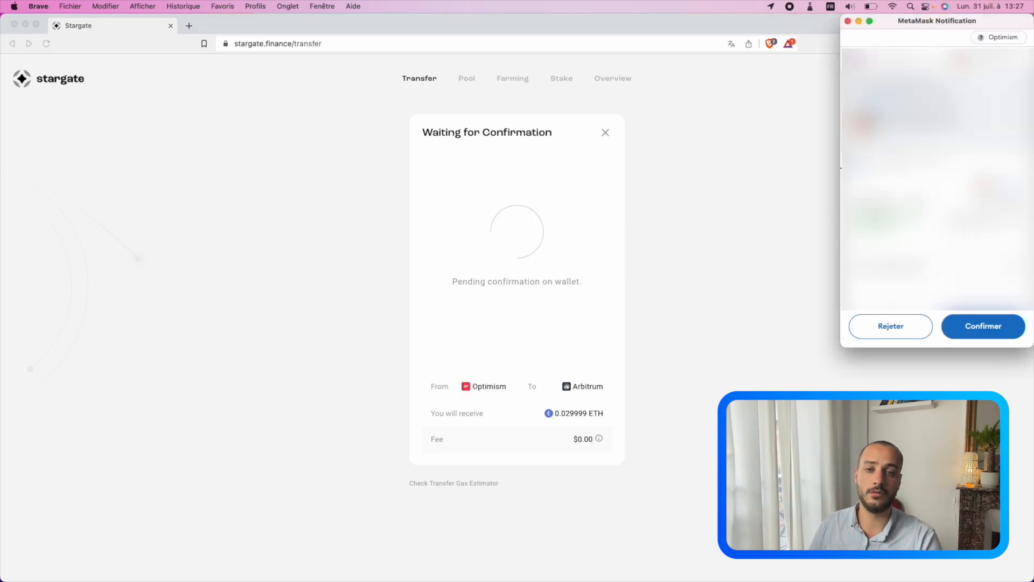
left_click(968, 325)
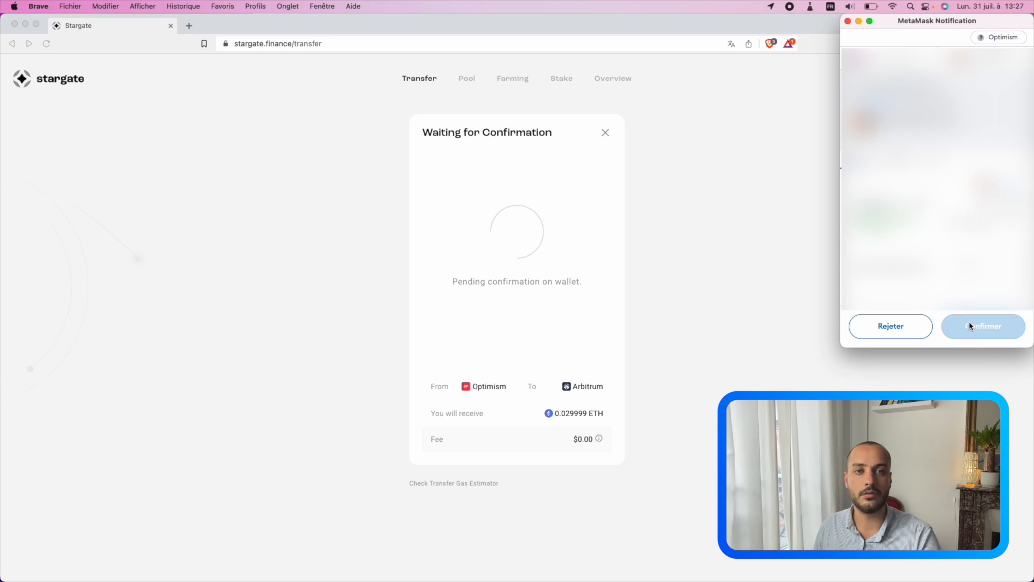
left_click(972, 326)
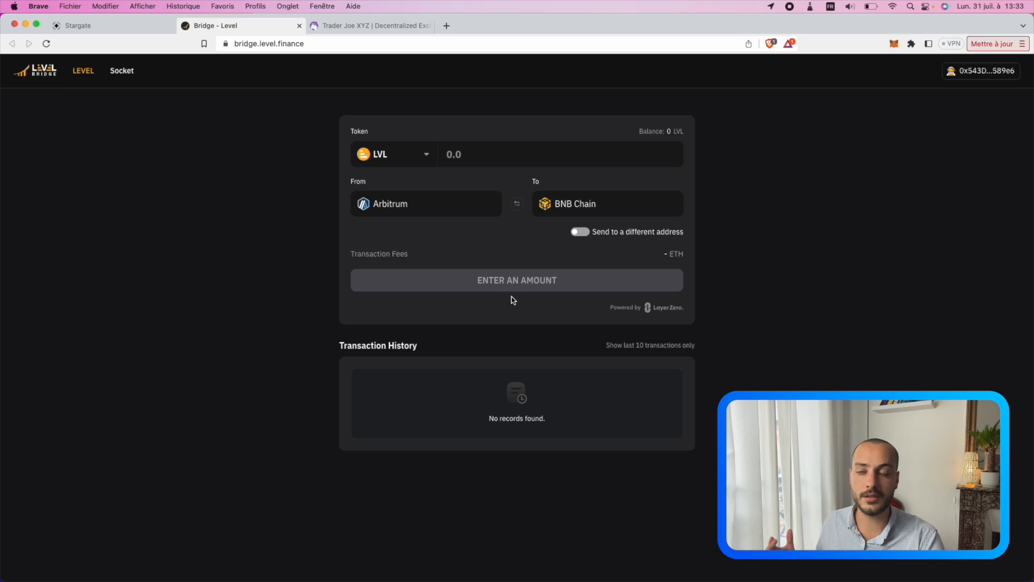
Switch to Trader Joe, swap 0.03 ETH for LVL on Arbitrum and confirm the swap in MetaMask
left_click(375, 26)
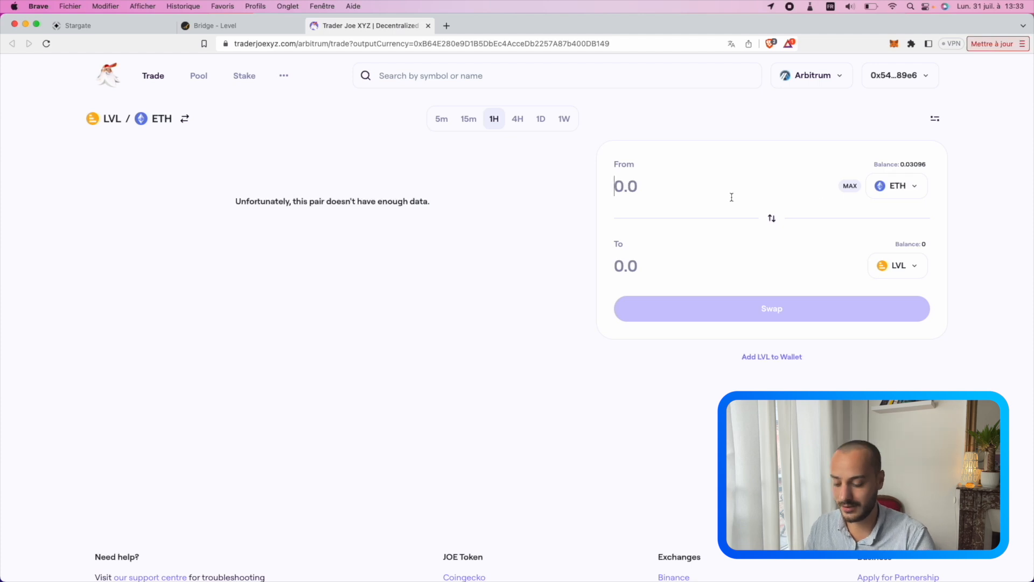
type("0.03")
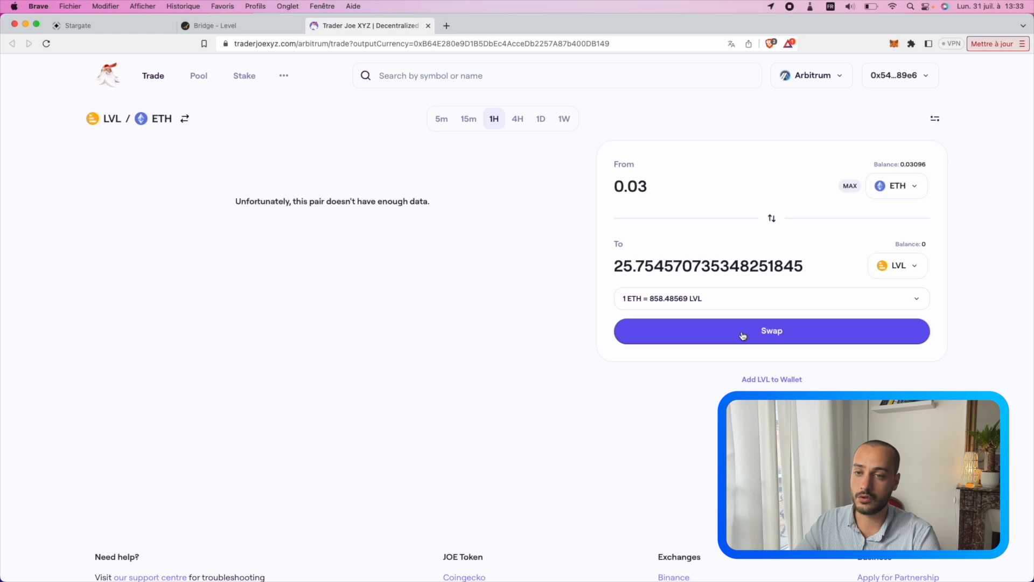
left_click(743, 336)
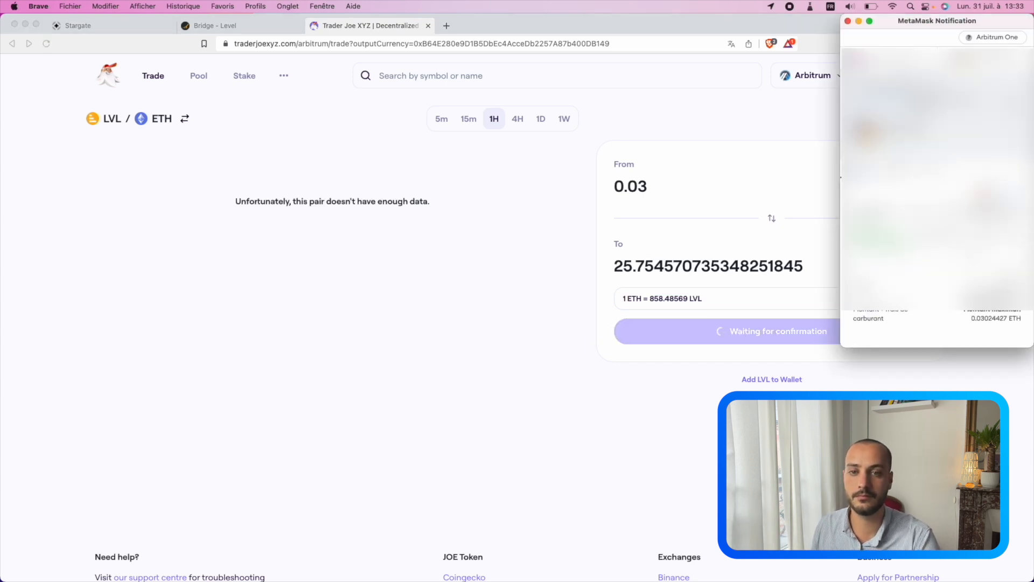
left_click(986, 327)
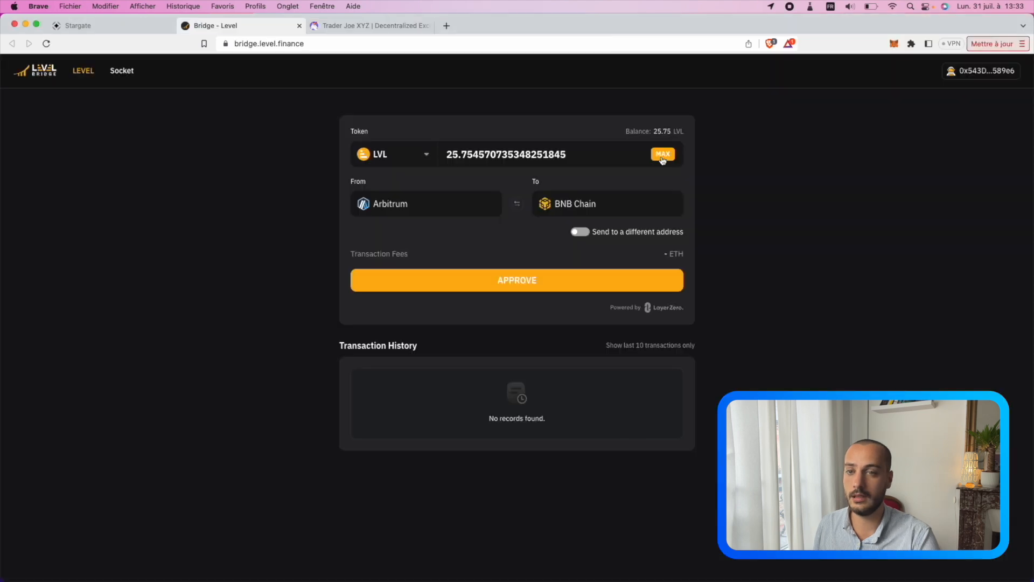
Approve LVL spending on the bridge with the maximum balance as the custom spending cap in MetaMask
left_click(533, 279)
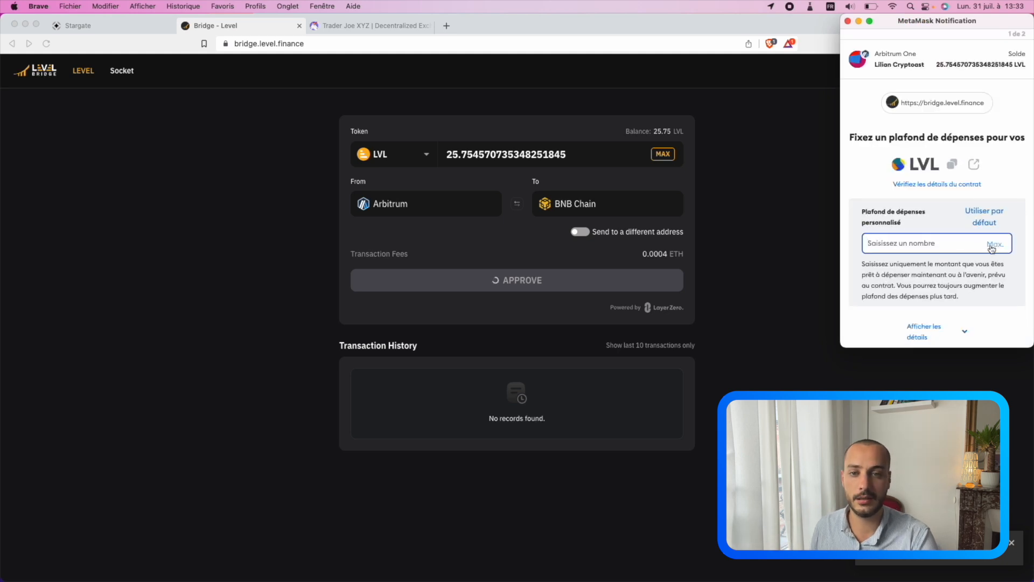
left_click(993, 245)
scroll(994, 250, "down", 2)
left_click(997, 324)
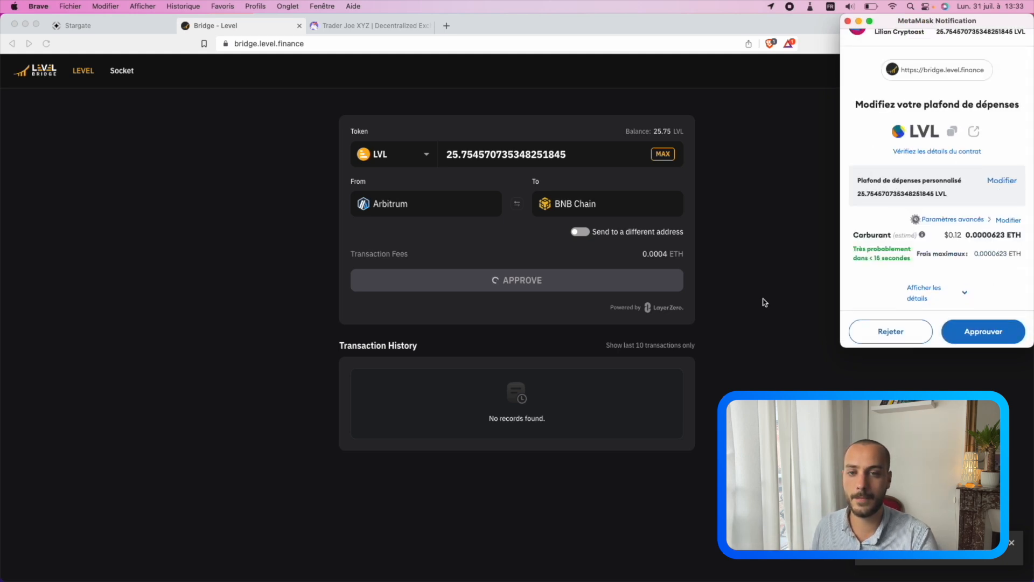
left_click(982, 332)
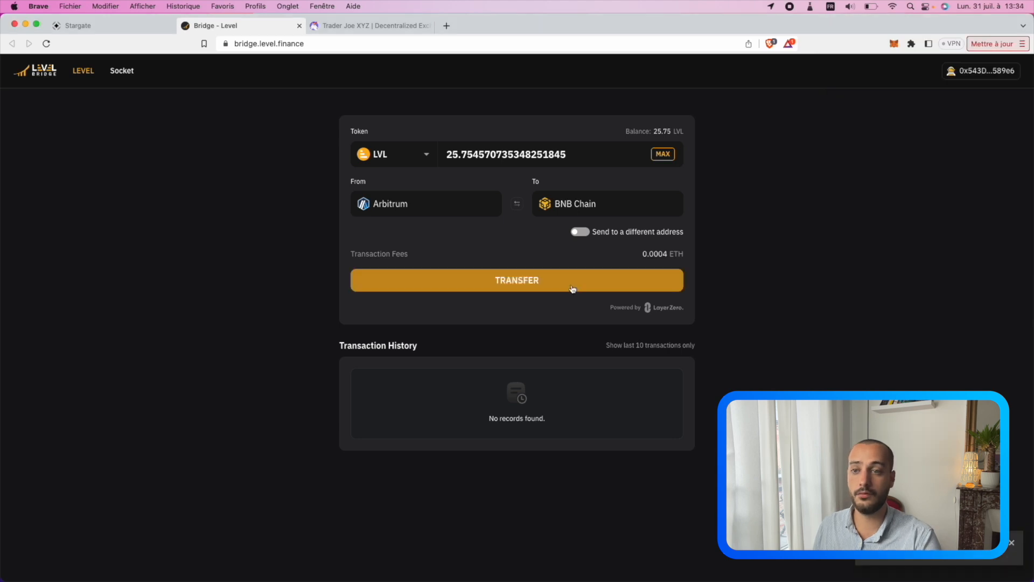
Transfer the 25.75 LVL from Arbitrum to BNB Chain and confirm the transaction in MetaMask
left_click(572, 289)
left_click(571, 264)
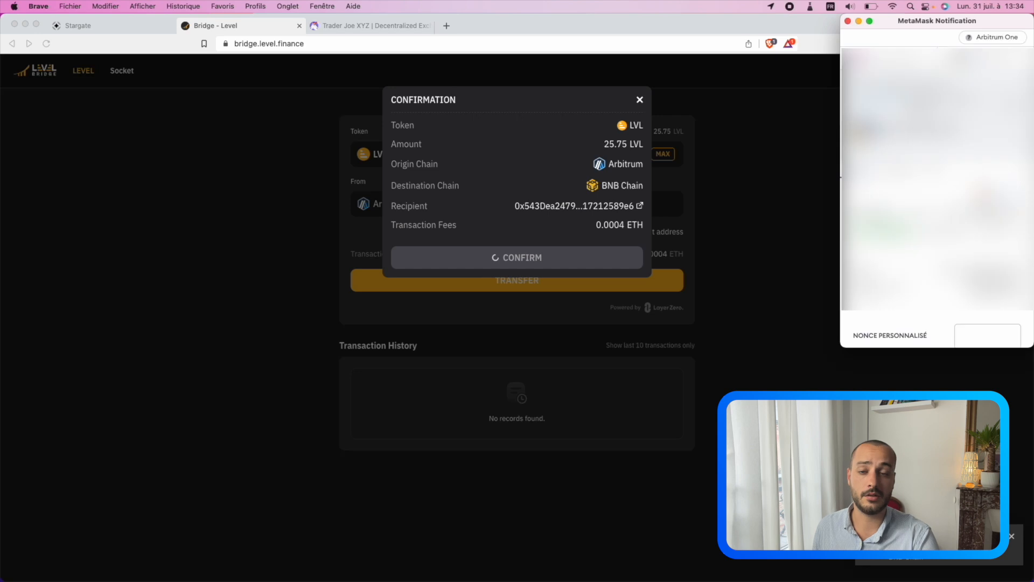
left_click(988, 327)
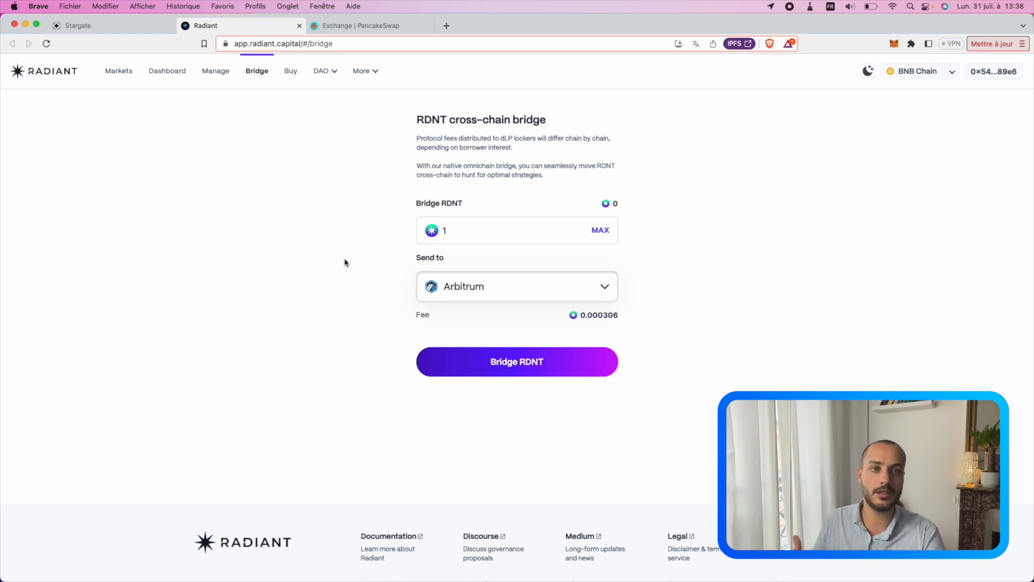
scroll(345, 263, "down", 5)
scroll(345, 262, "up", 5)
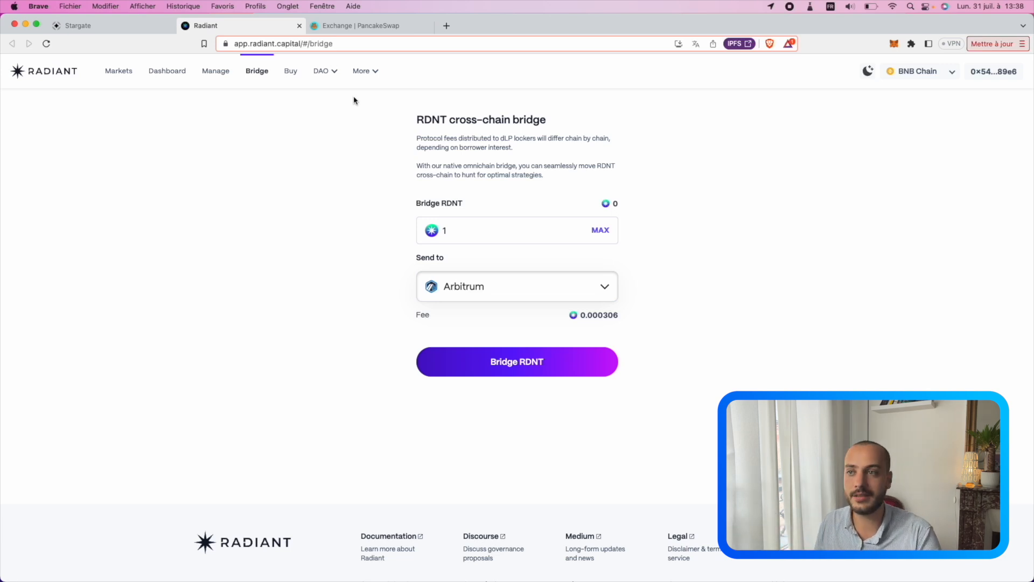
Switch to PancakeSwap, enter the maximum LVL balance for the swap to RDNT and approve its spending in MetaMask
left_click(371, 25)
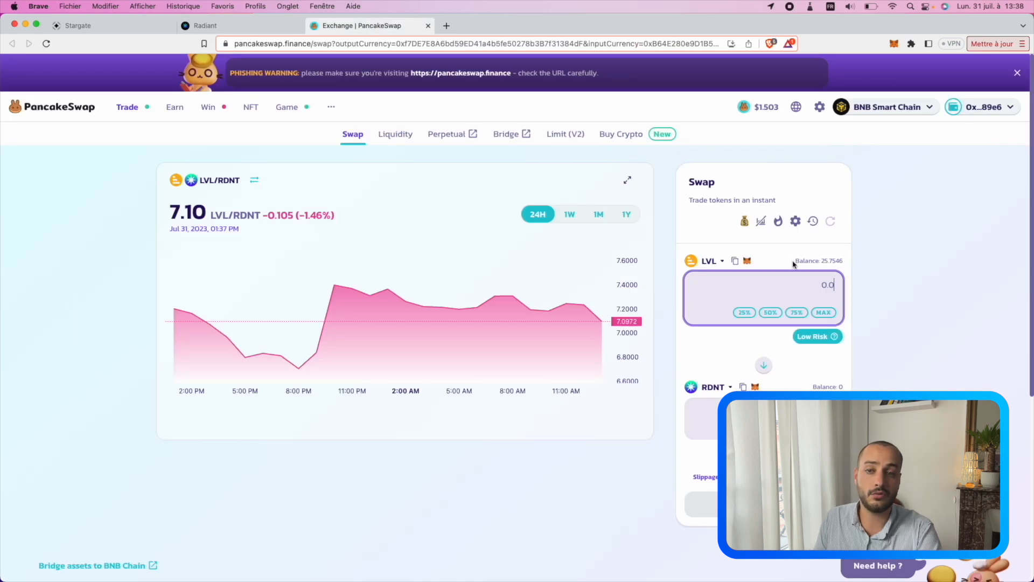
left_click(833, 313)
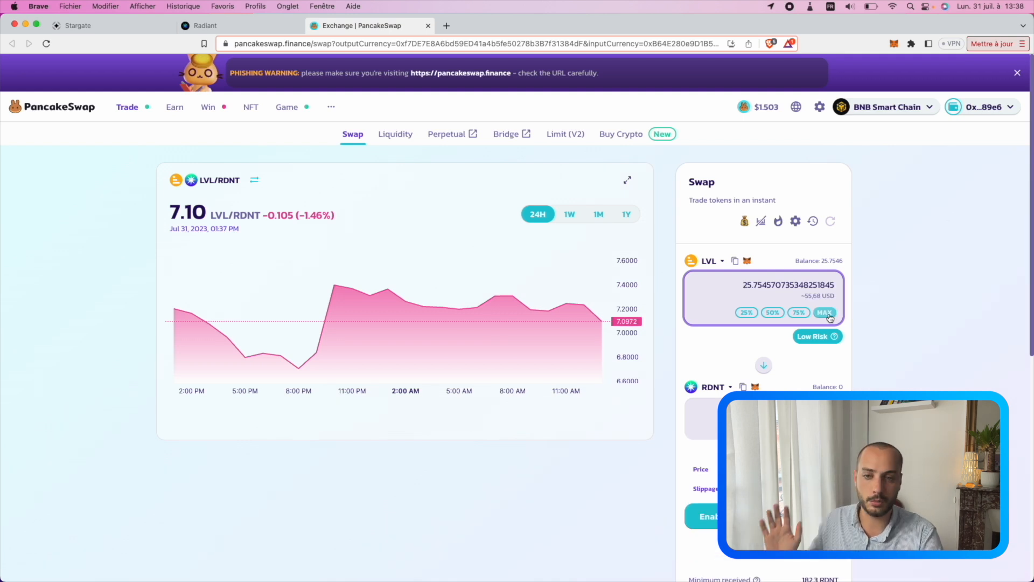
left_click(710, 516)
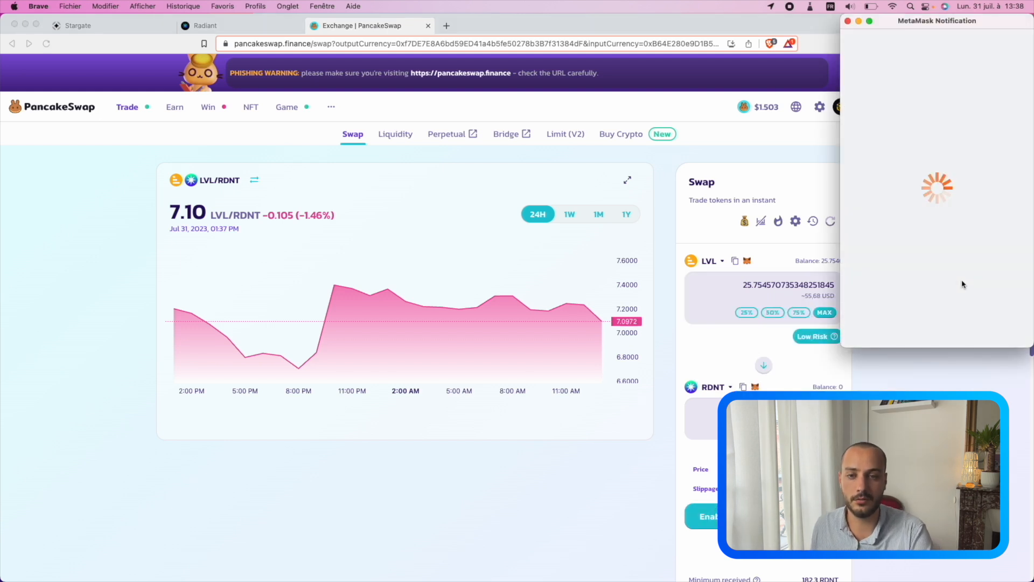
left_click(980, 328)
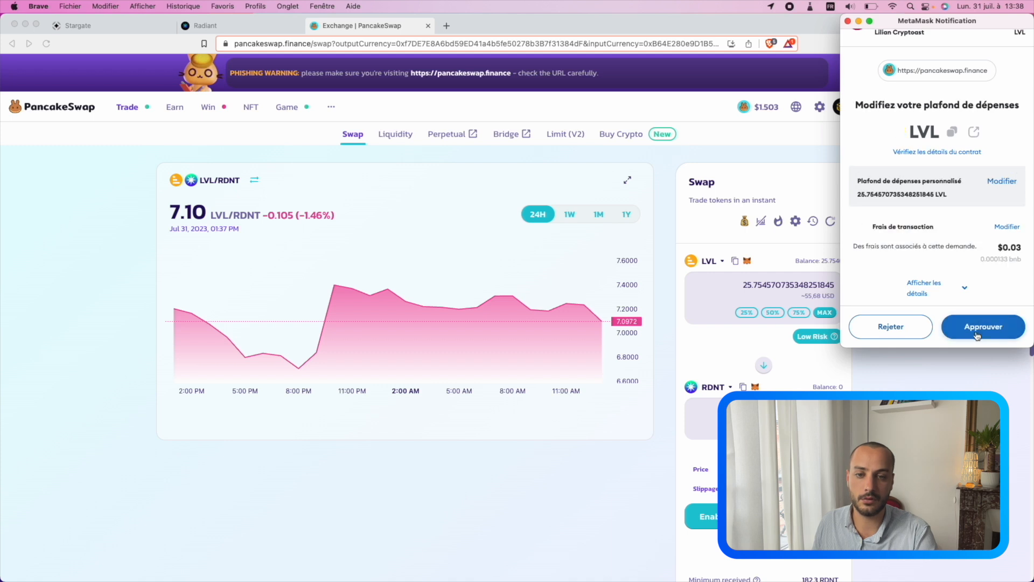
left_click(985, 329)
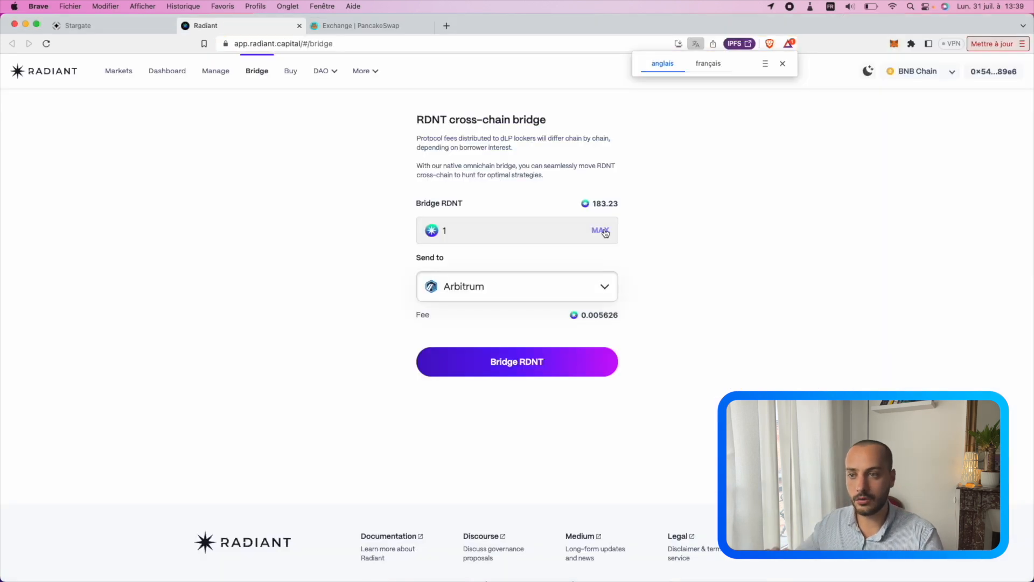
Bridge the maximum RDNT balance from BNB Chain to Arbitrum and confirm the transaction in MetaMask
left_click(606, 233)
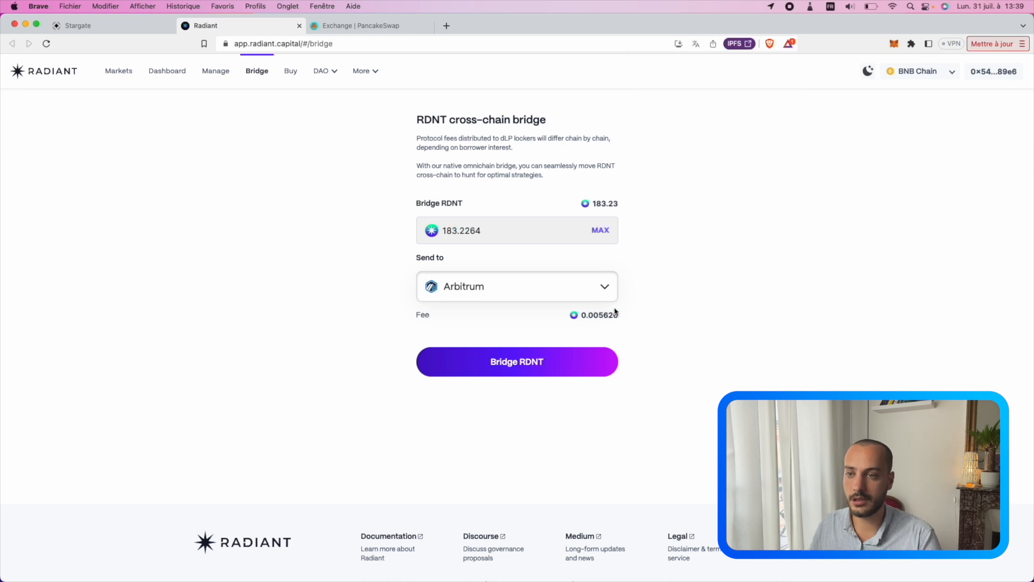
left_click(533, 370)
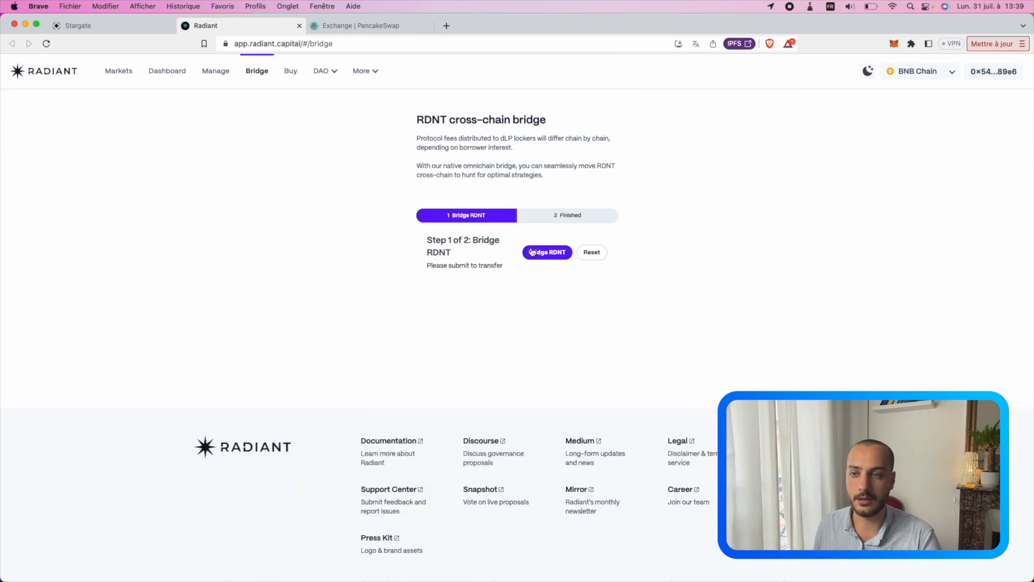
left_click(548, 253)
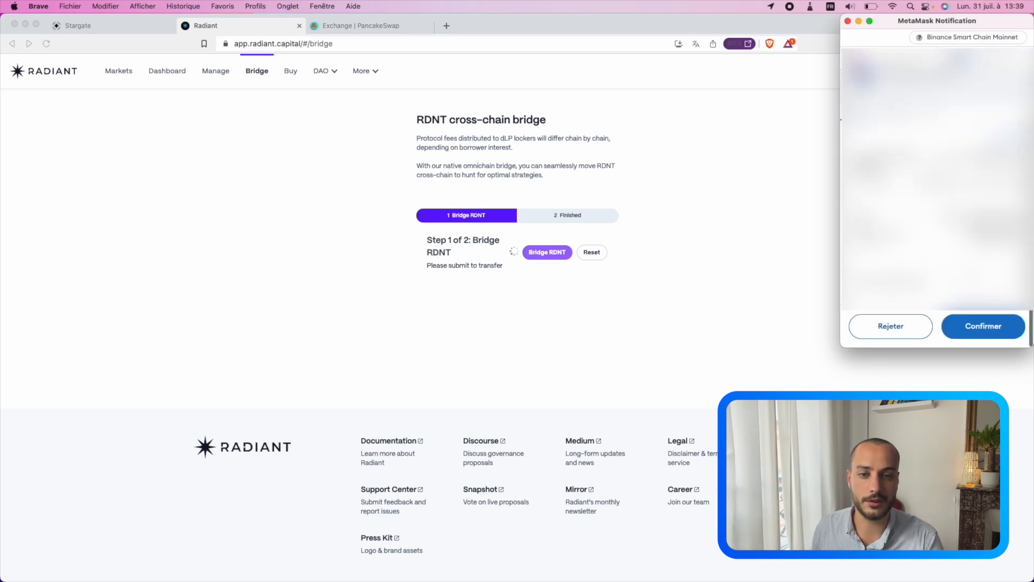
left_click(980, 323)
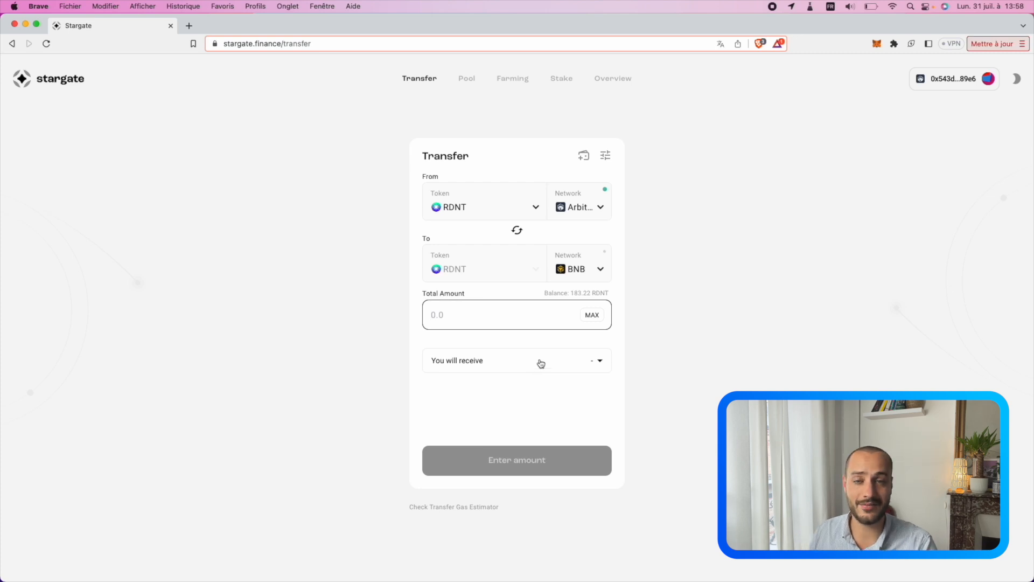
Transfer the maximum RDNT balance from Arbitrum back to BNB and confirm the transaction in MetaMask
left_click(592, 316)
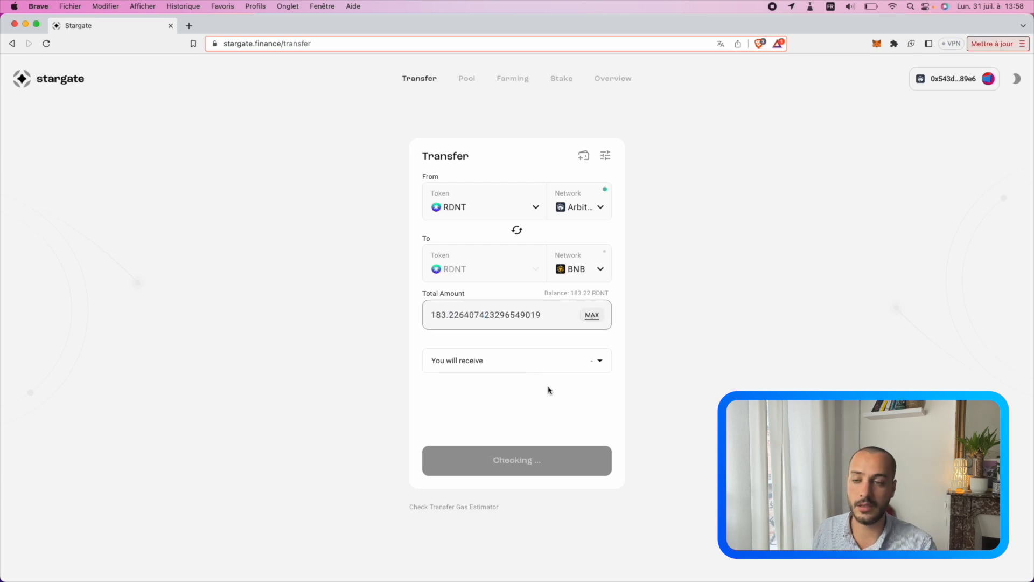
left_click(526, 459)
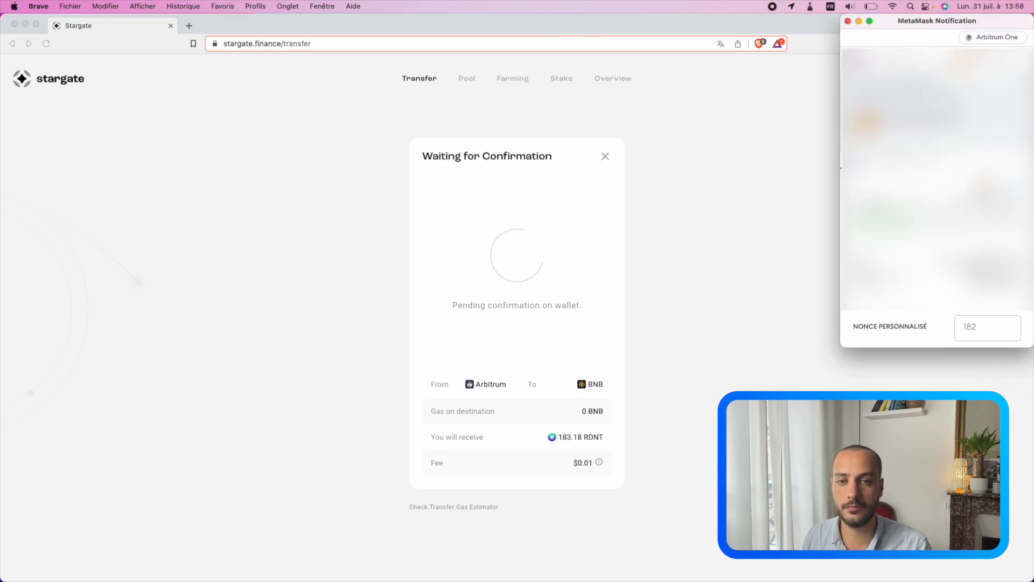
left_click(967, 324)
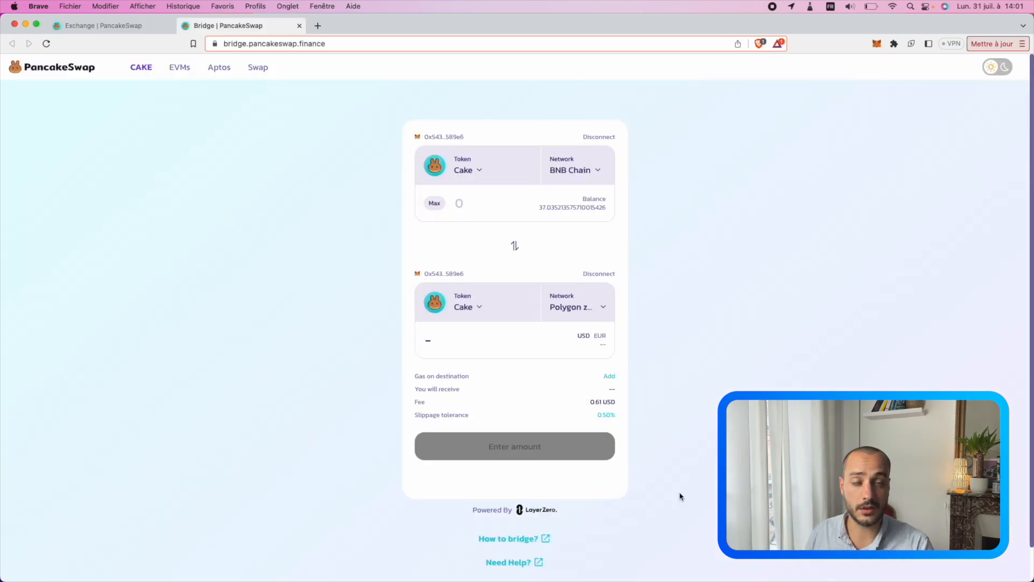
left_click_drag(470, 510, 560, 510)
left_click(698, 338)
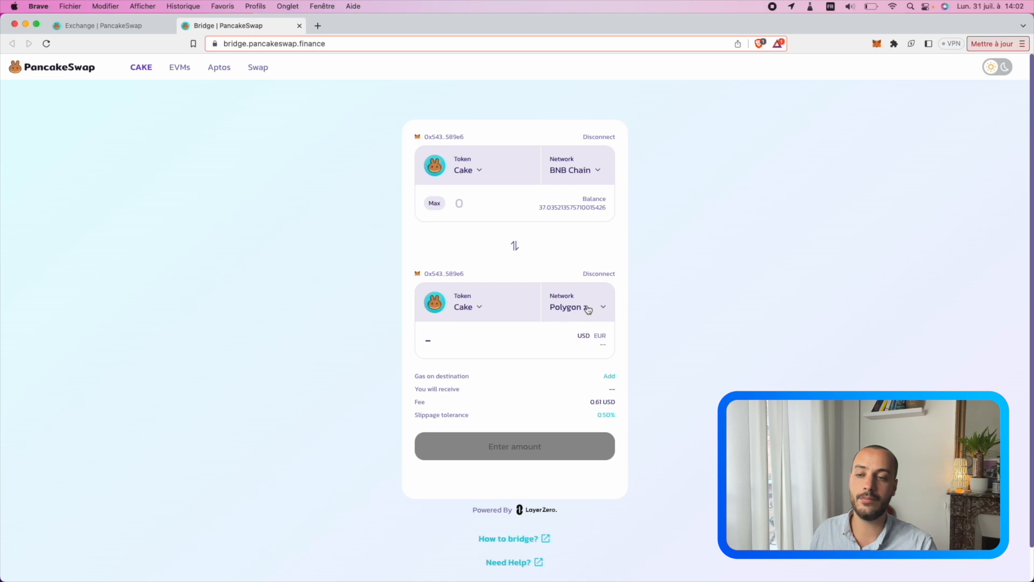
Enter the maximum Cake amount for the transfer from BNB Chain to Polygon zkEVM and set the maximum spending cap in MetaMask
left_click(437, 207)
left_click(528, 454)
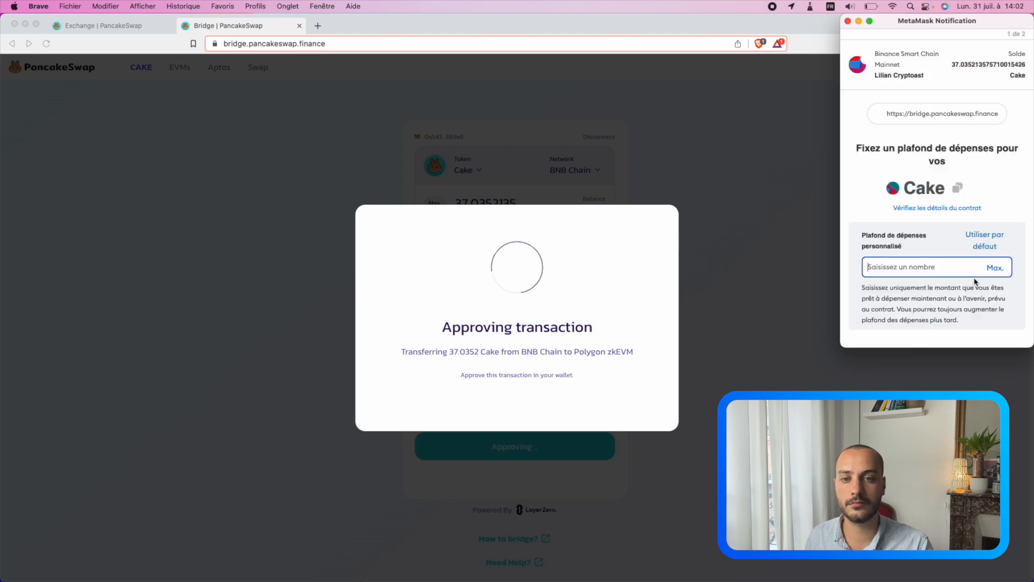
left_click(994, 254)
scroll(991, 301, "down", 2)
left_click(983, 326)
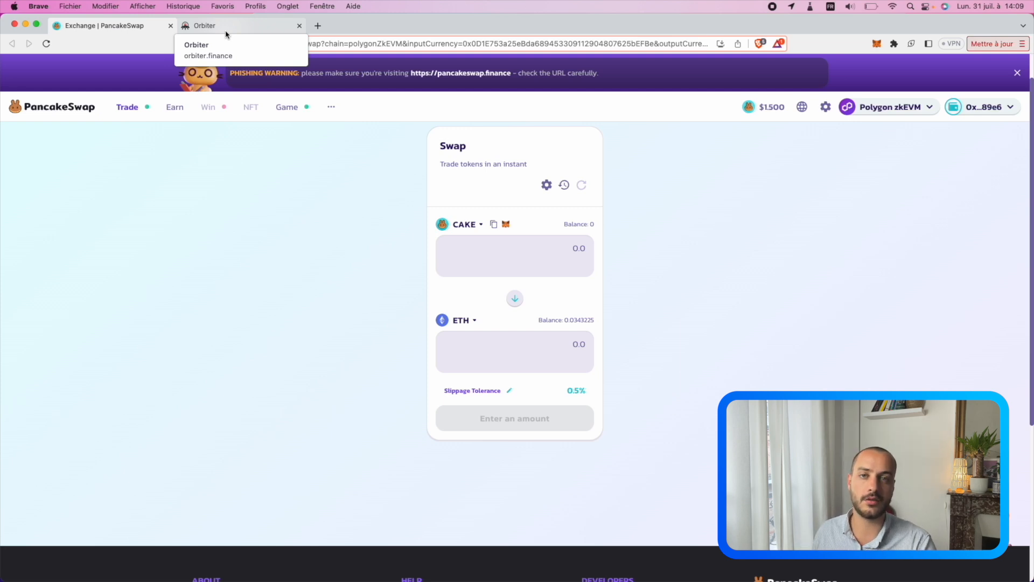
Switch to Orbiter, send 0.03 ETH from Polygon zkEVM to Polygon and confirm the transaction in MetaMask
left_click(226, 32)
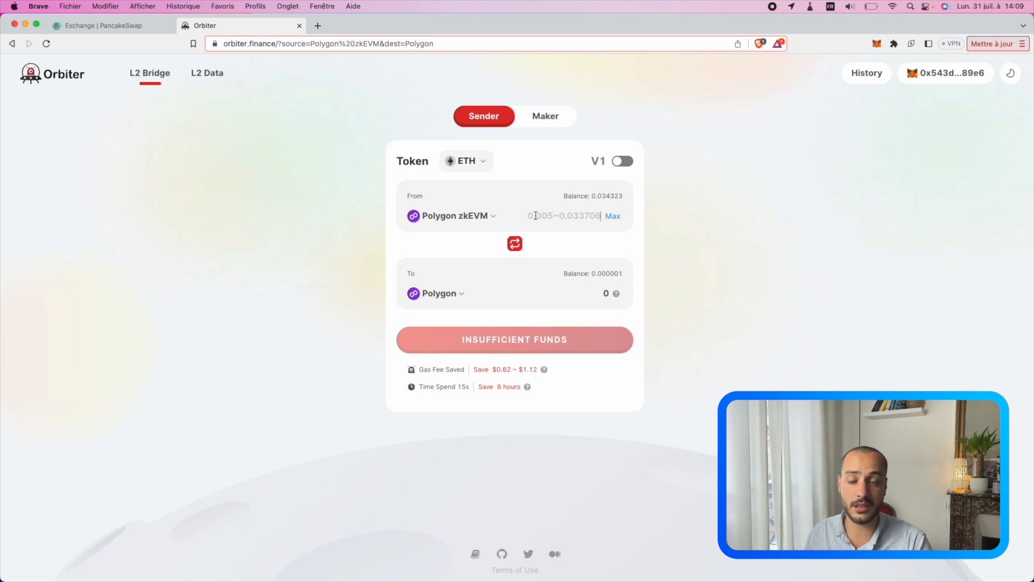
type("0.0")
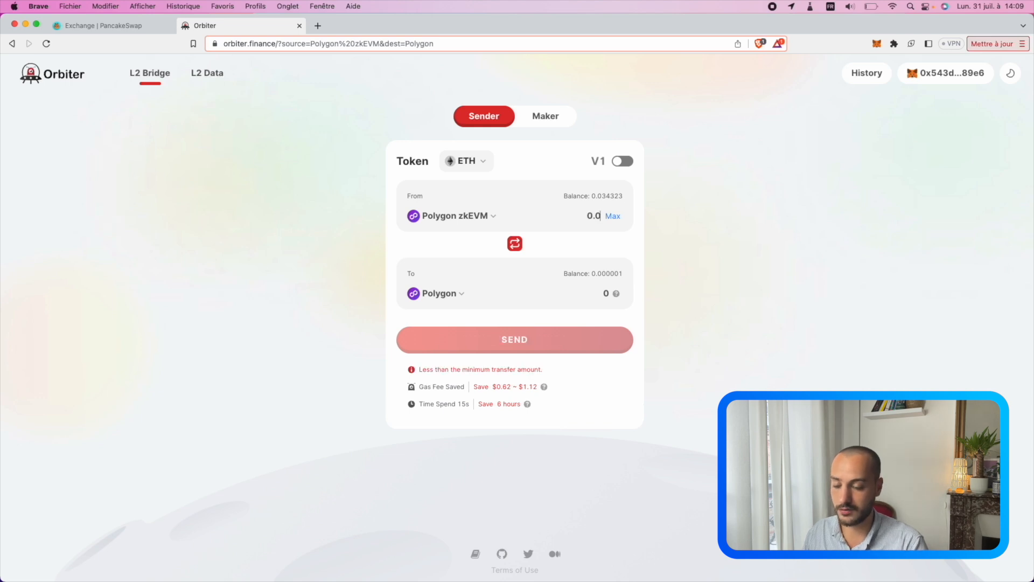
type("3")
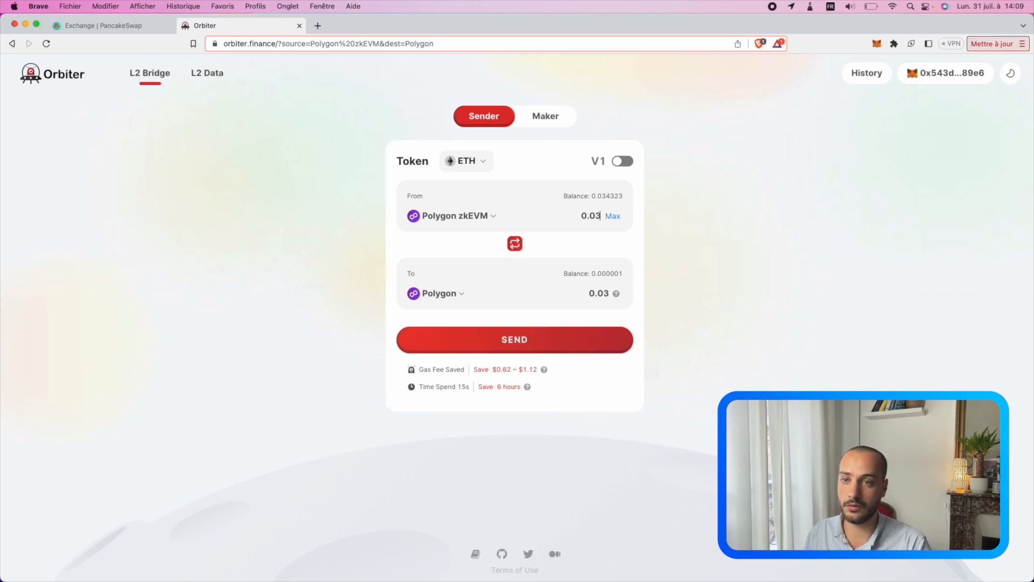
left_click(554, 337)
left_click(531, 403)
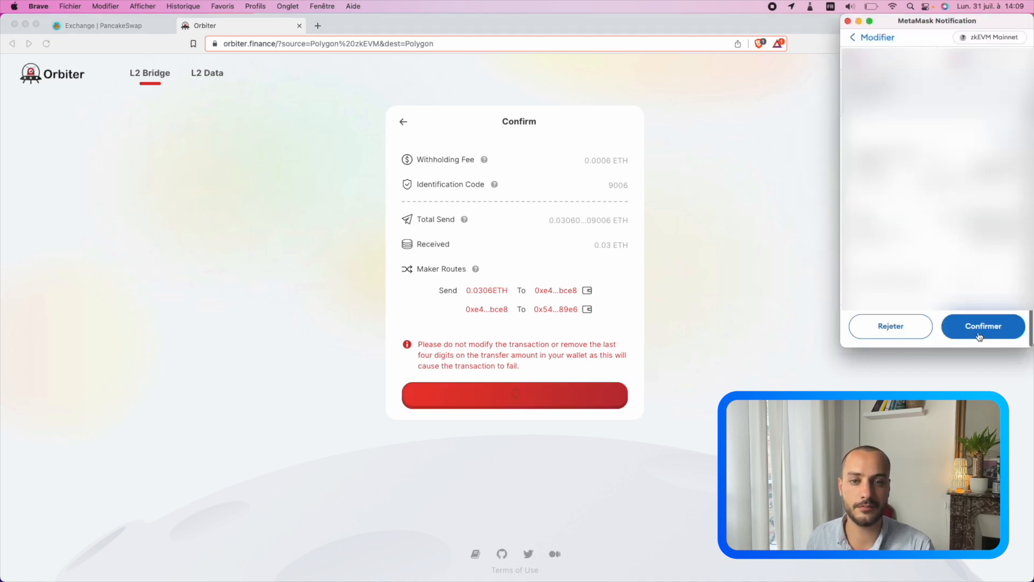
left_click(979, 325)
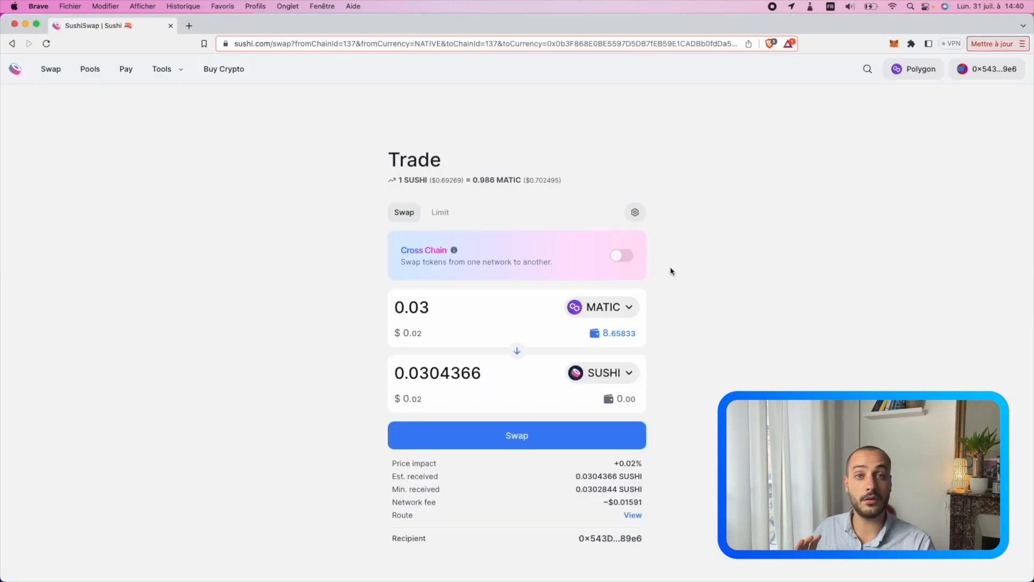
Enable the cross-chain swap from Polygon to Arbitrum One and choose WETH as the token to sell and ETH to receive
left_click(623, 263)
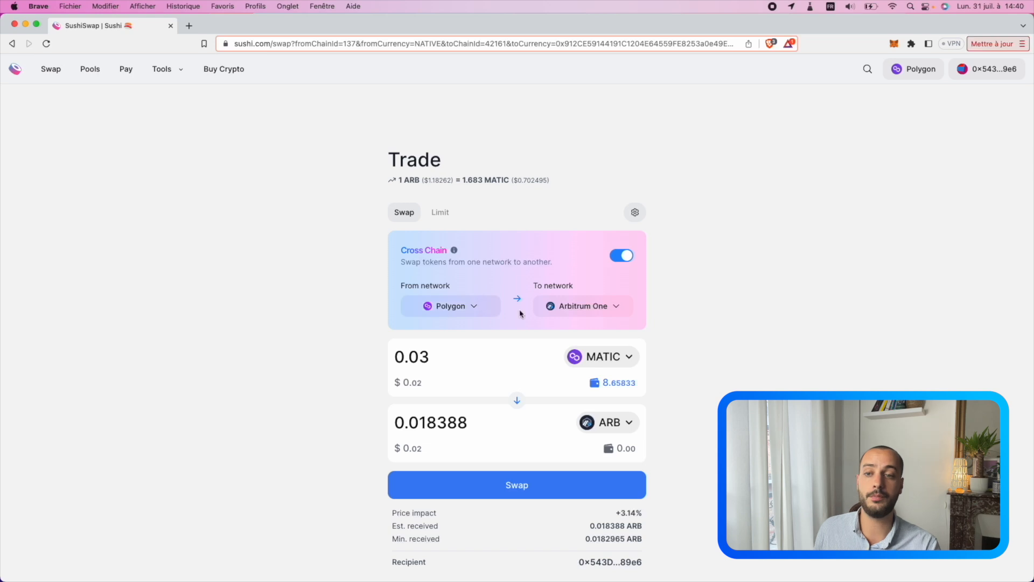
left_click(600, 356)
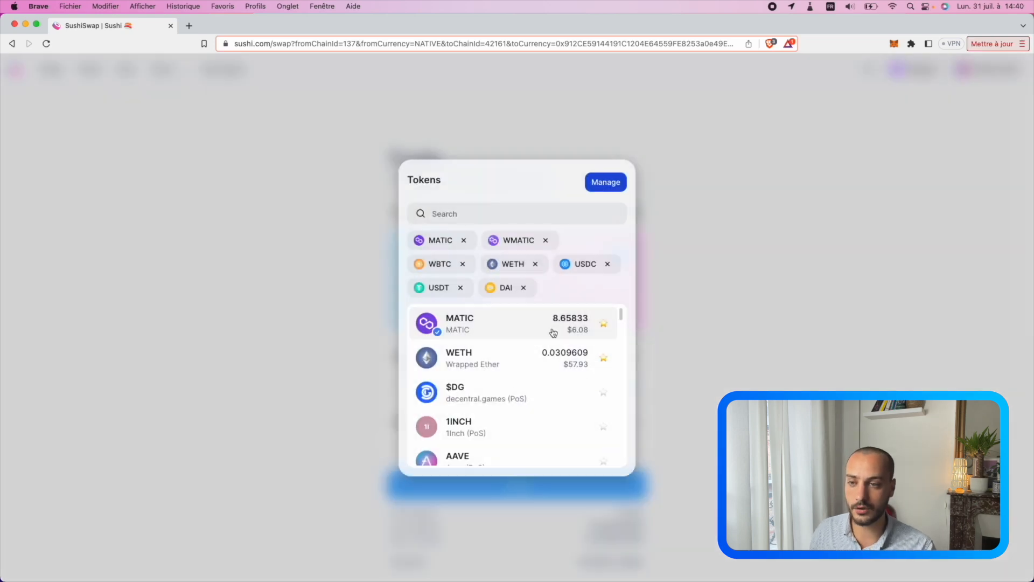
left_click(528, 362)
left_click(614, 421)
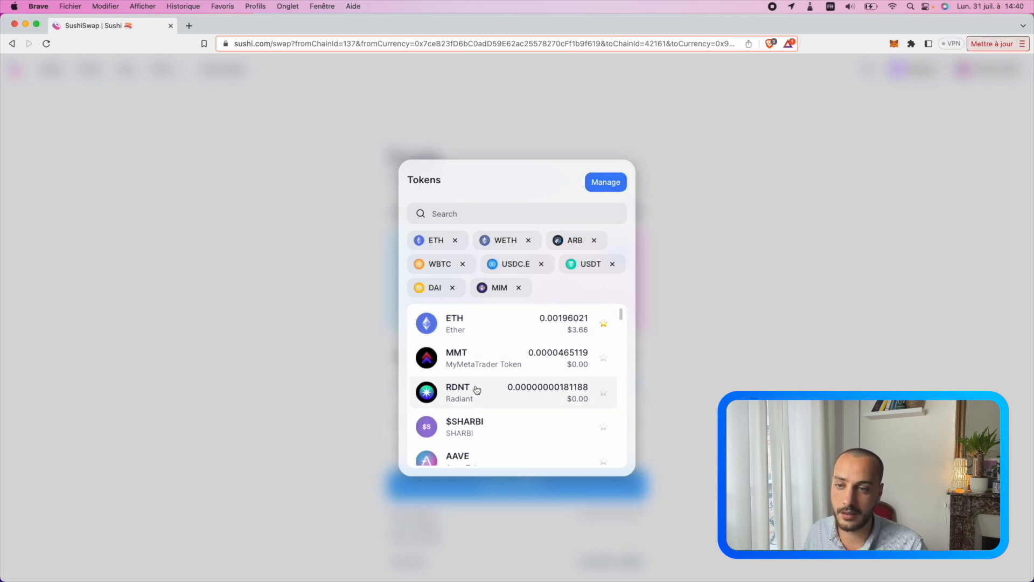
left_click(461, 337)
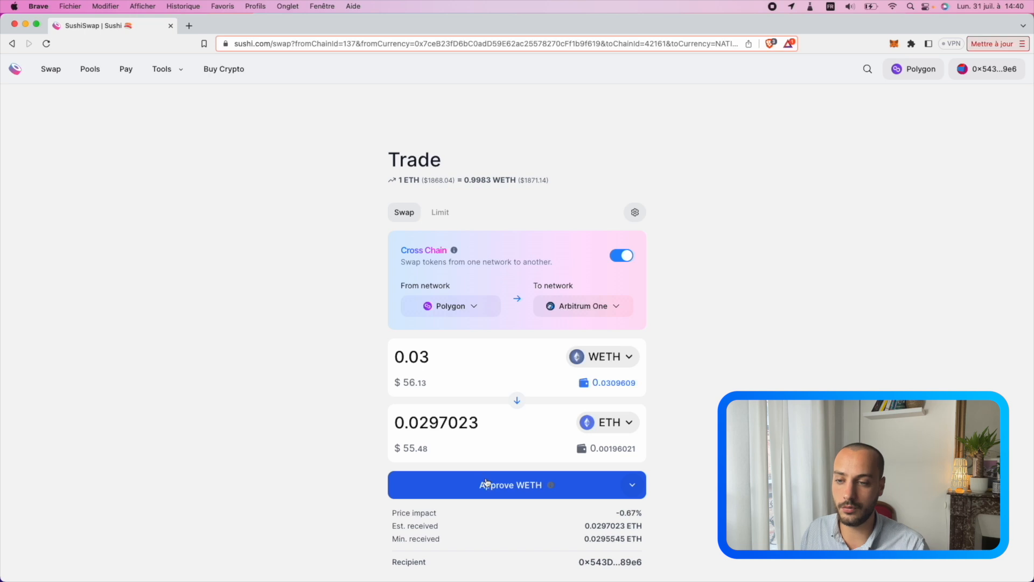
Approve WETH spending for the swap with the maximum balance as the custom spending cap in MetaMask
left_click(486, 483)
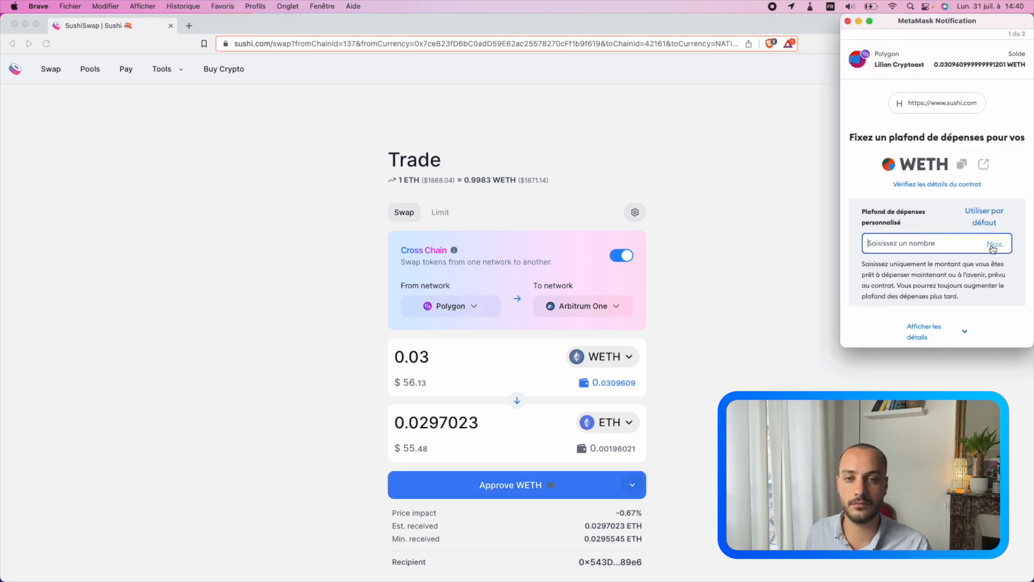
left_click(992, 246)
left_click(981, 325)
left_click(976, 341)
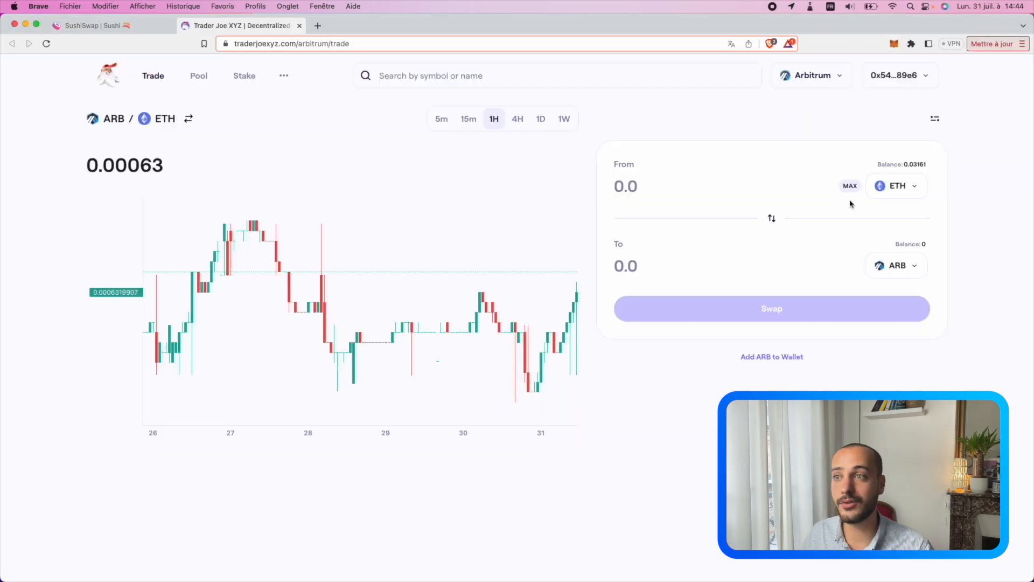
Search the token list for usdt and select USDT as the token to receive for ETH on Arbitrum
left_click(909, 277)
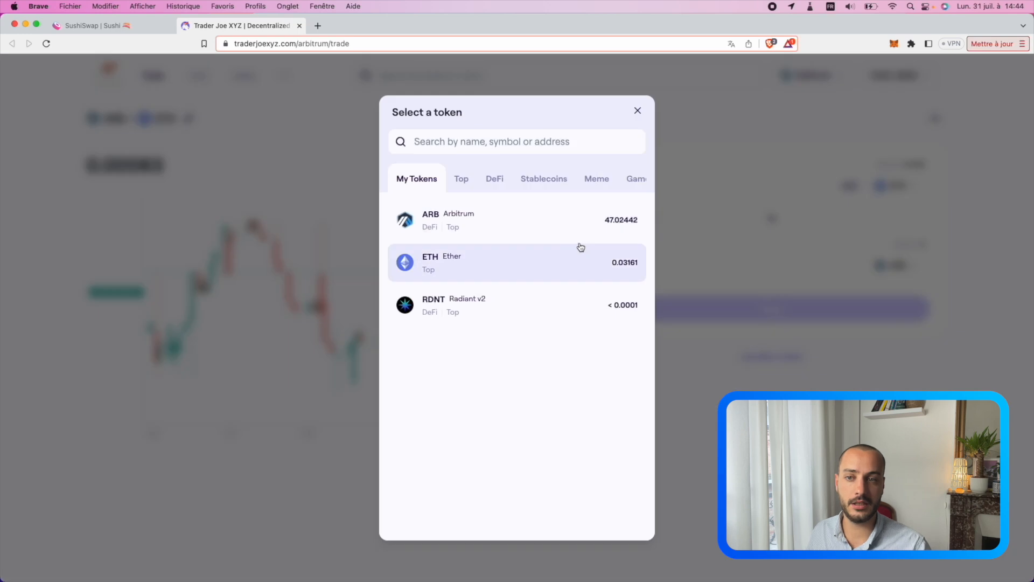
left_click(458, 145)
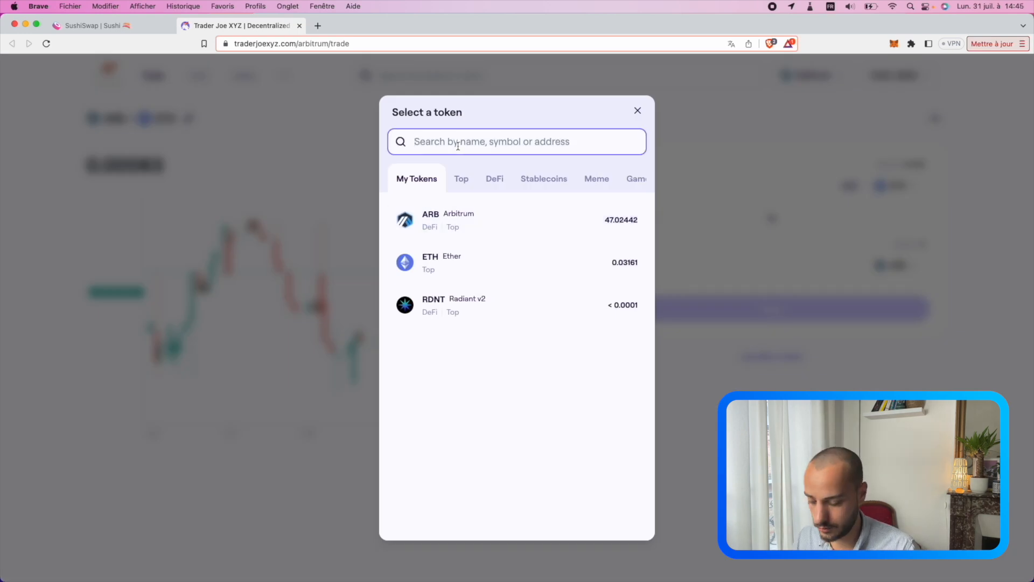
type("usdt")
left_click(485, 214)
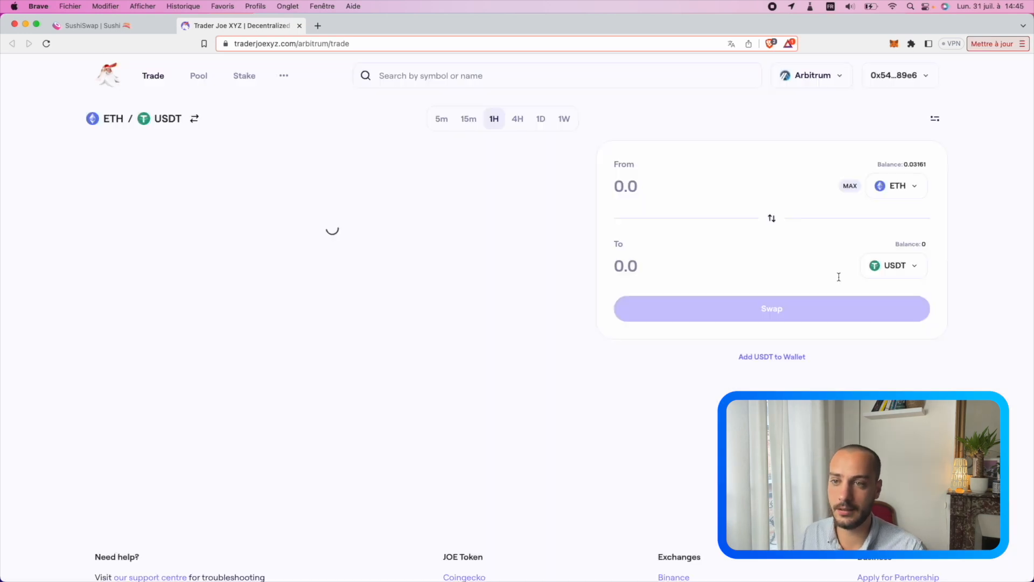
Swap 0.03 ETH for USDT on Arbitrum and confirm the transaction in MetaMask
left_click(776, 194)
type("0.03")
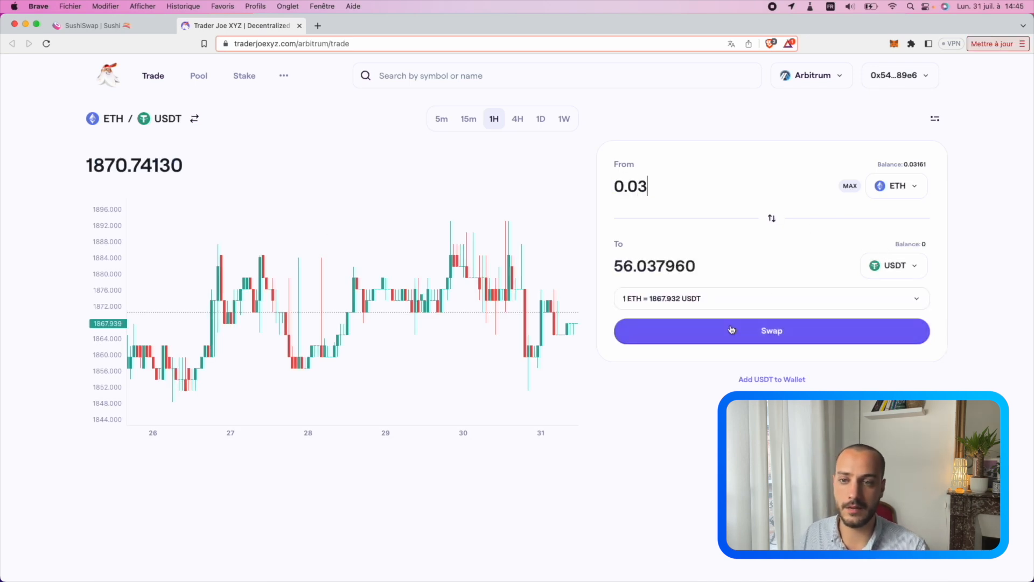
left_click(731, 330)
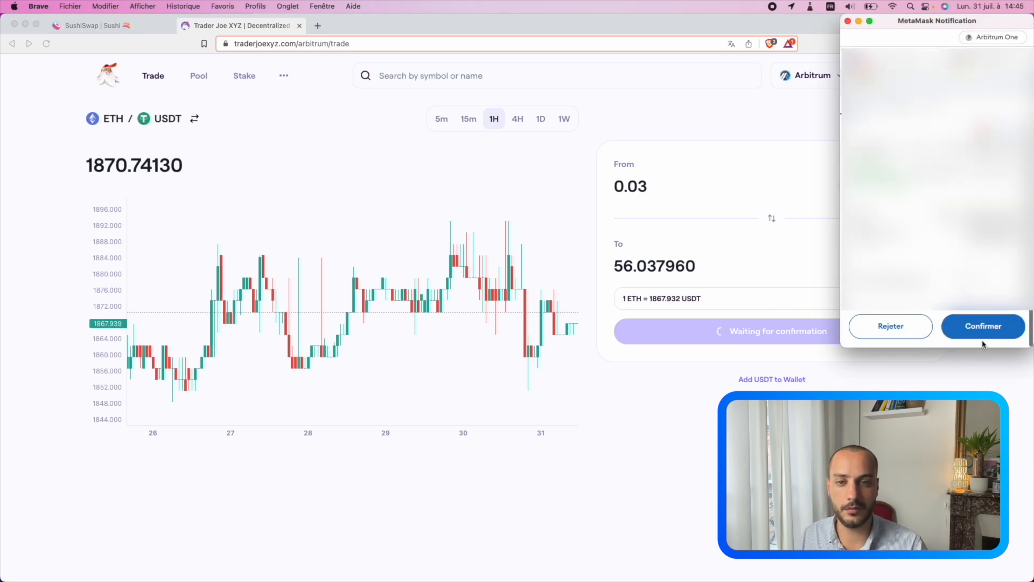
left_click(982, 328)
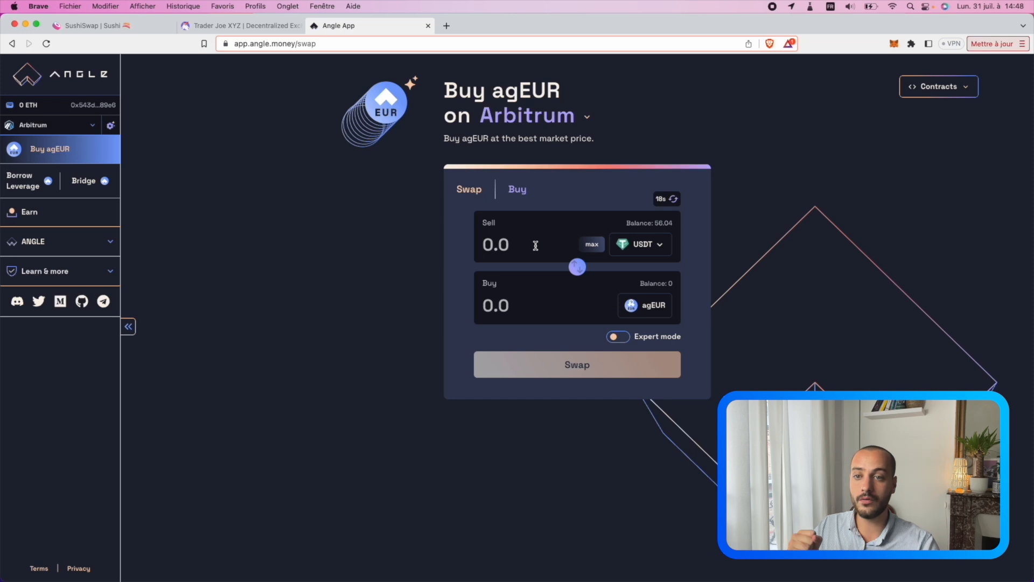
Swap the maximum USDT balance for agEUR on Angle, confirm the transaction in MetaMask and check the agEUR balance
left_click(591, 245)
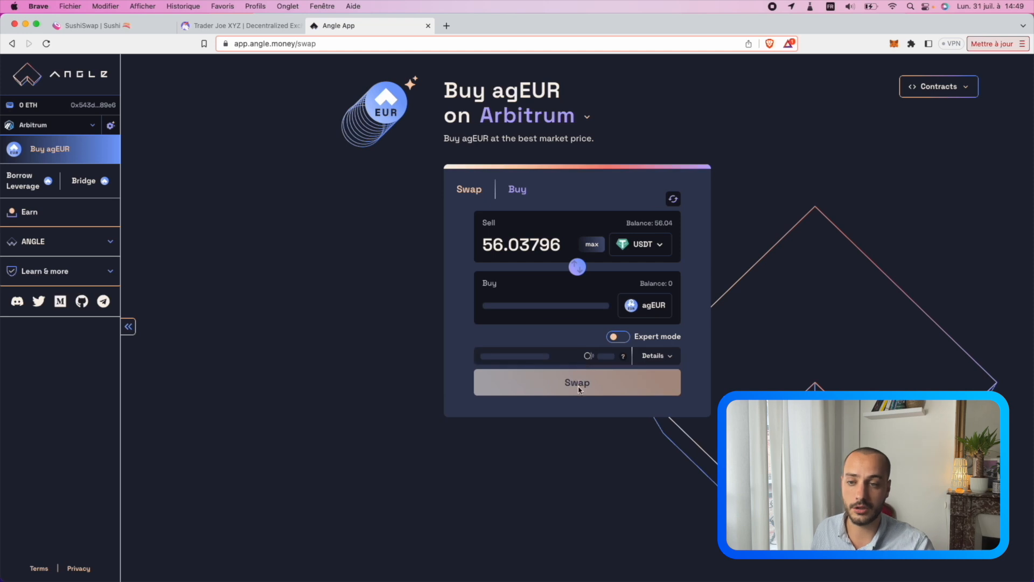
left_click(578, 383)
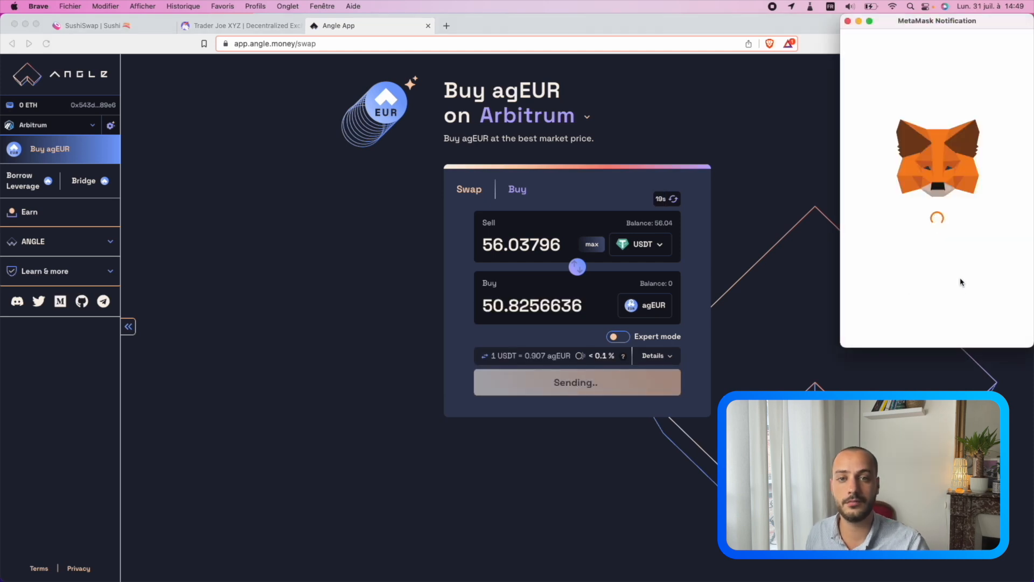
left_click(980, 324)
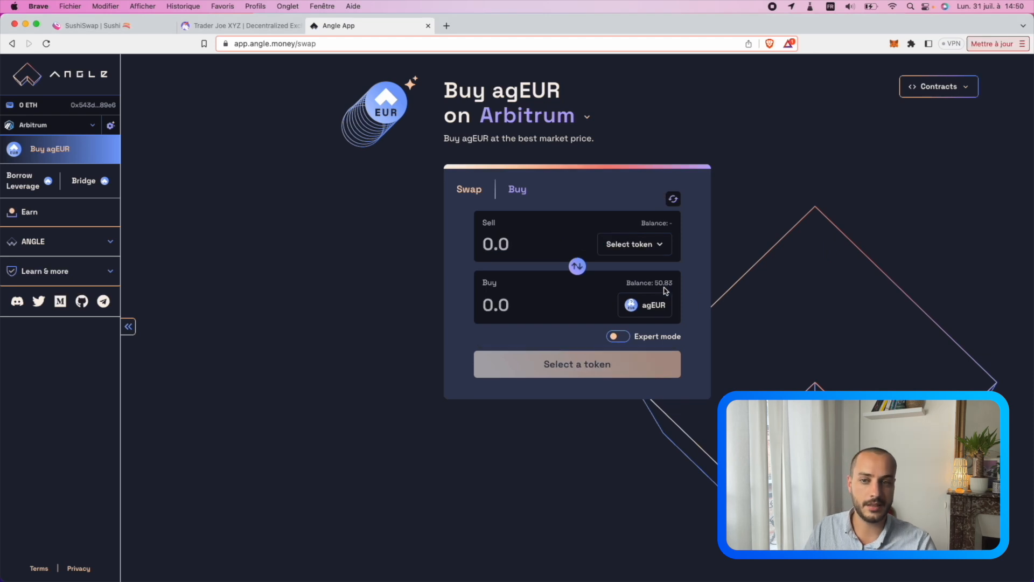
left_click_drag(654, 283, 673, 283)
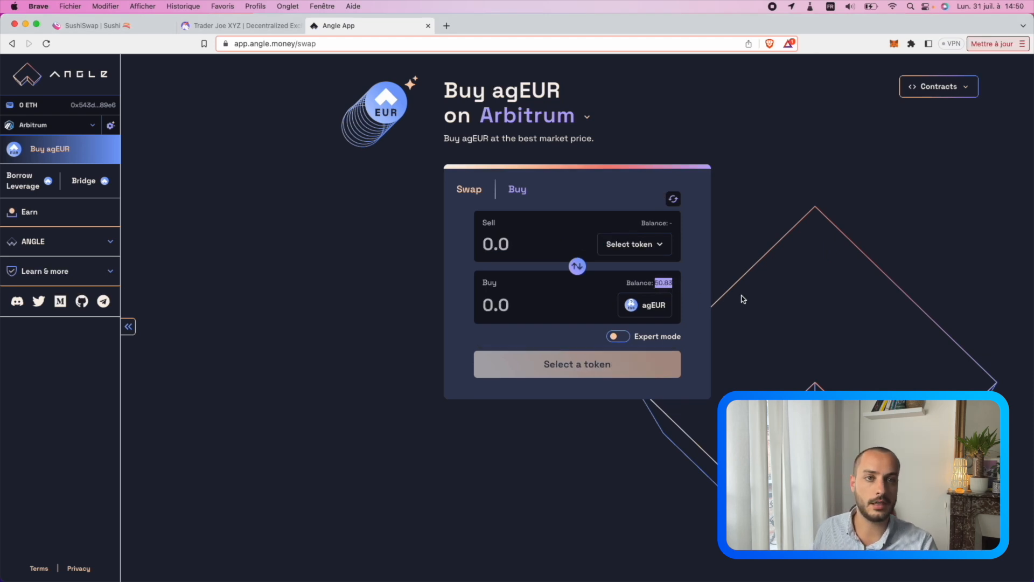
Set up an agEUR bridge transfer from Arbitrum to Optimism for the maximum balance
left_click(92, 190)
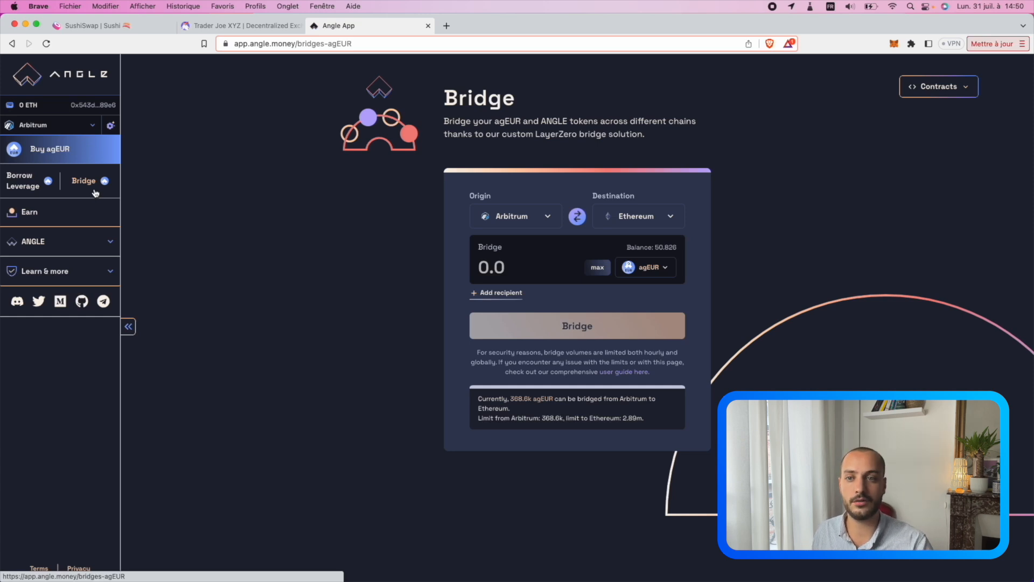
left_click(623, 218)
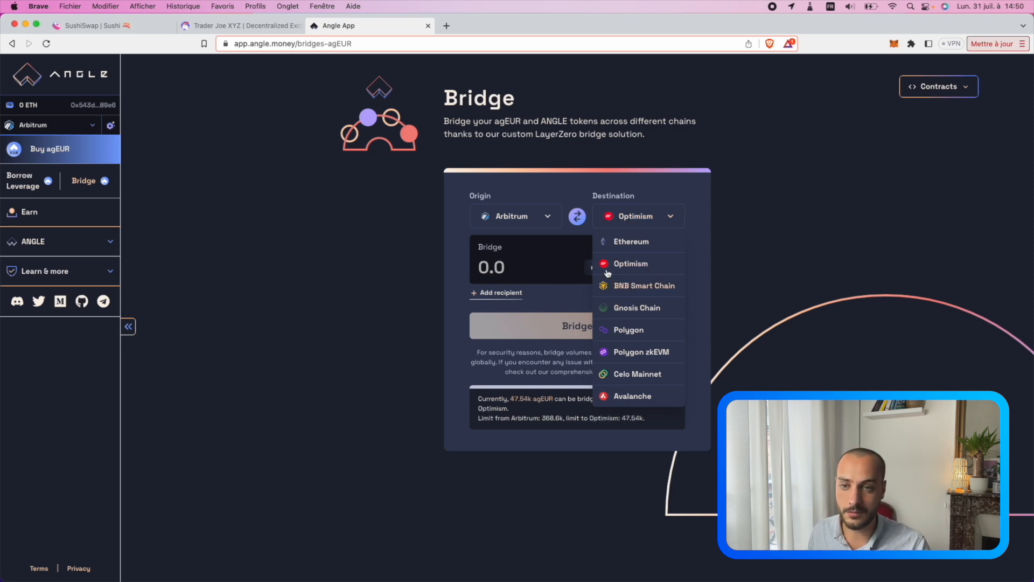
left_click(585, 272)
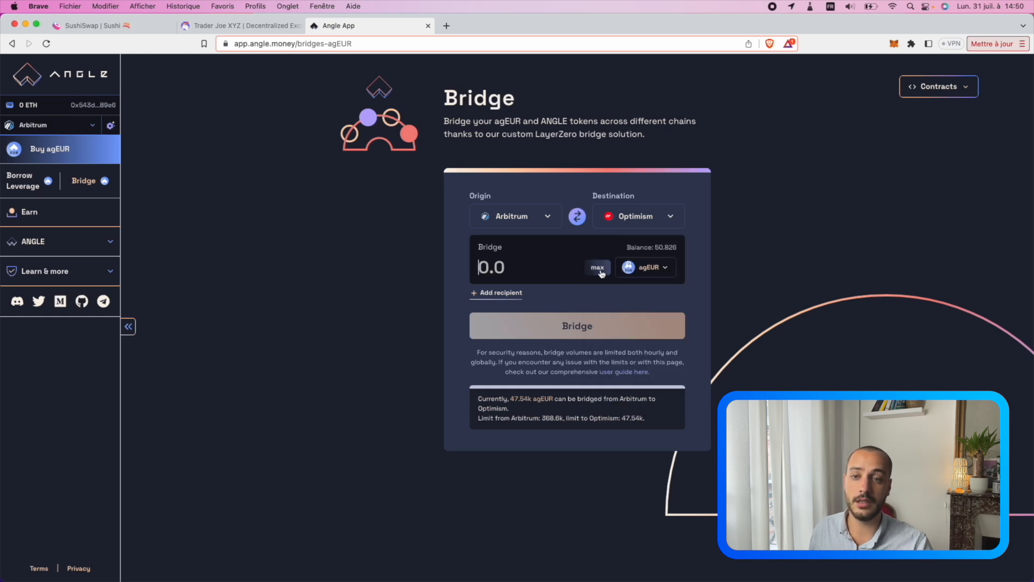
left_click(599, 269)
Approve agEUR spending for the bridge in MetaMask with the maximum balance as the custom spending cap
left_click(608, 329)
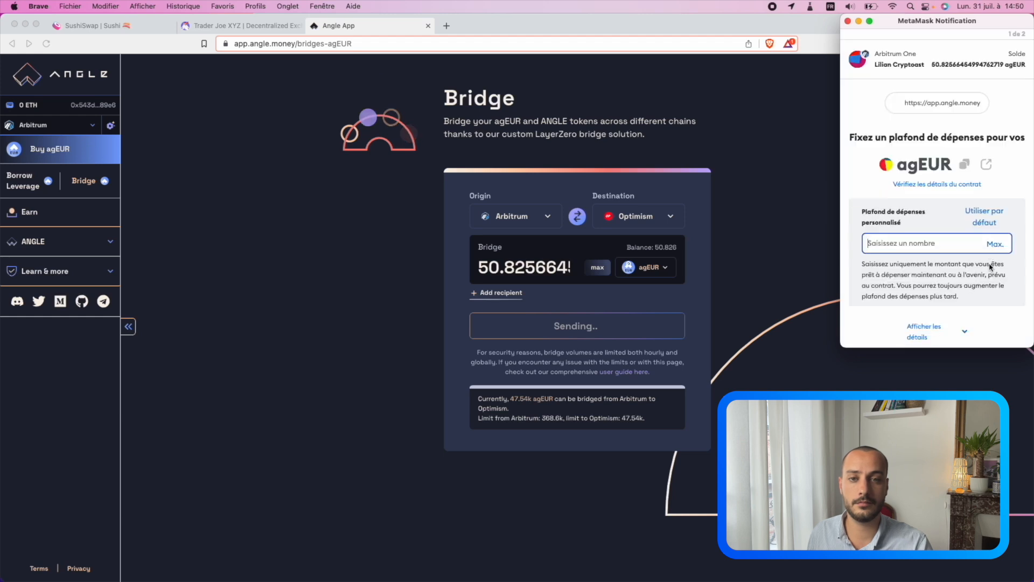
left_click(992, 246)
left_click(983, 330)
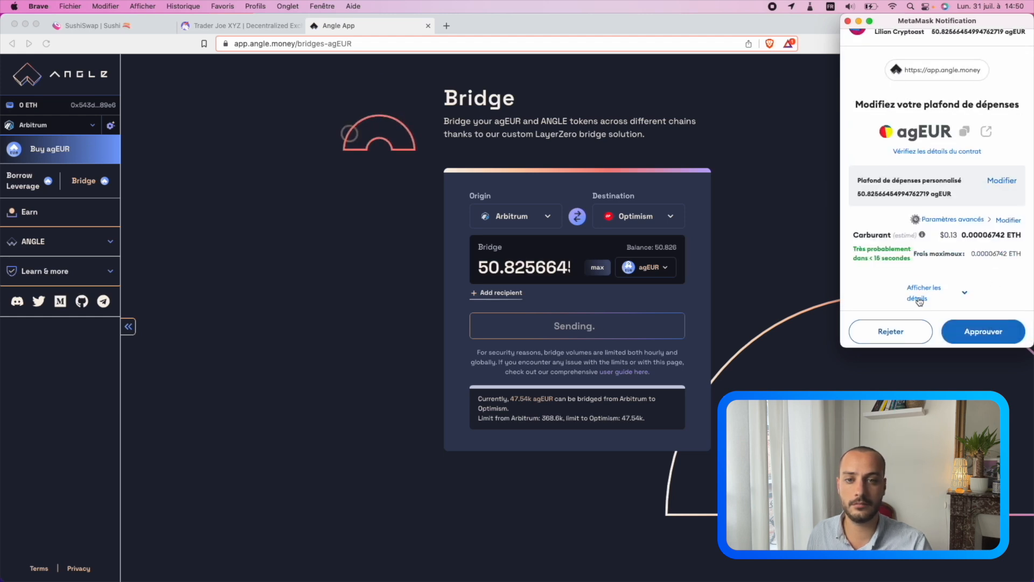
left_click(984, 331)
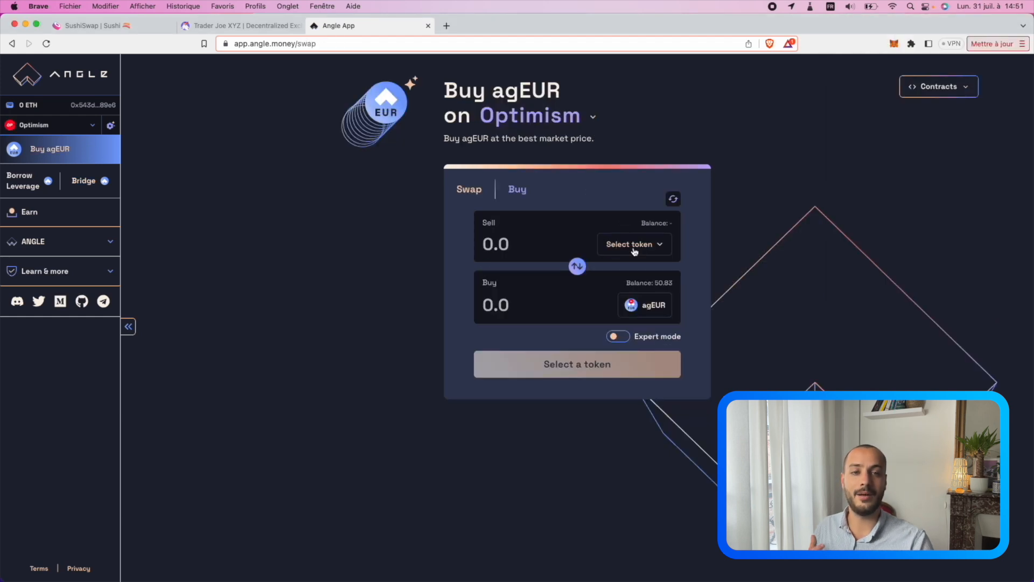
Swap the maximum agEUR balance for ETH on Optimism, approving the token and confirming in MetaMask
left_click(577, 266)
left_click(634, 304)
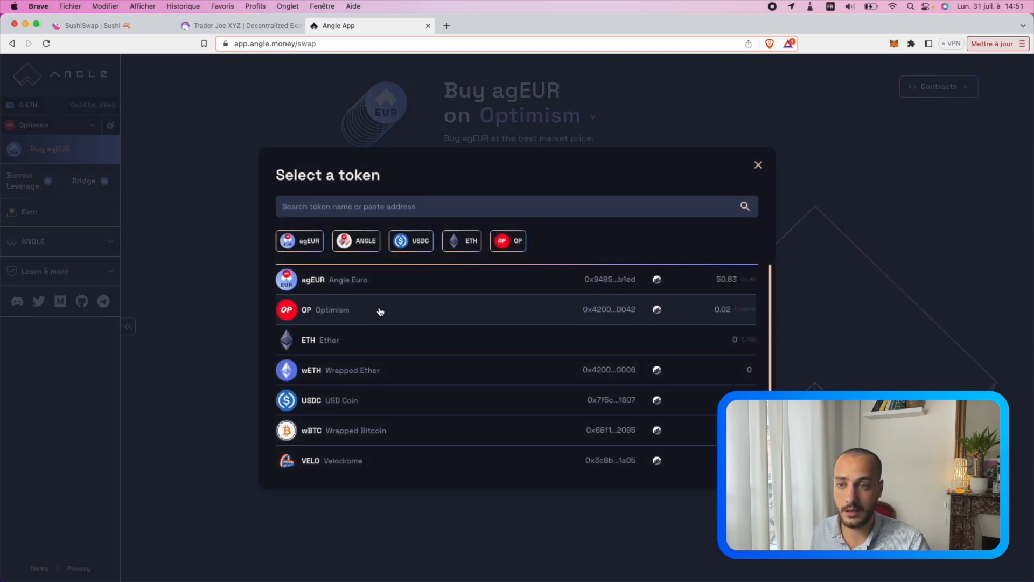
left_click(364, 350)
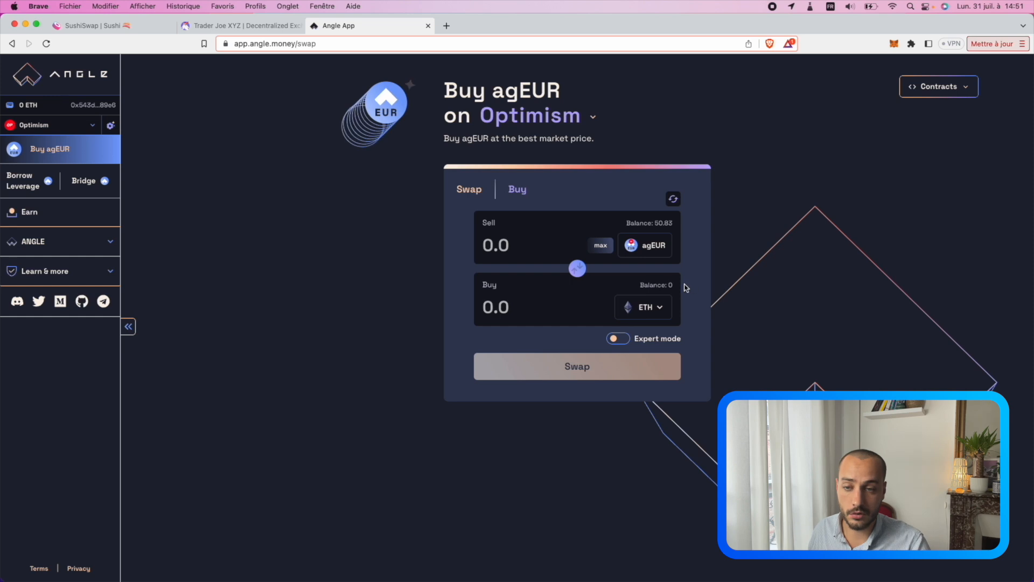
left_click(602, 247)
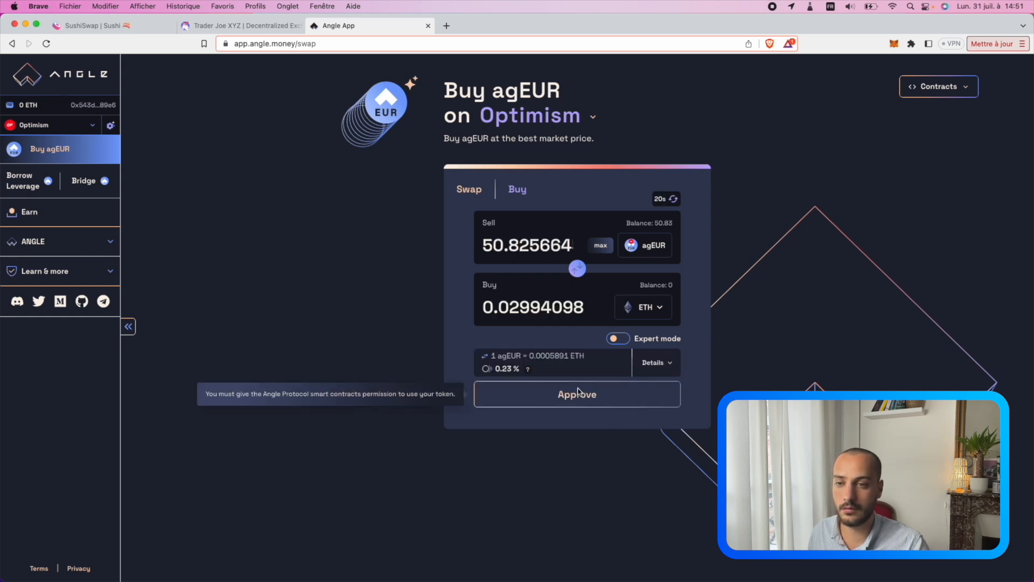
left_click(602, 397)
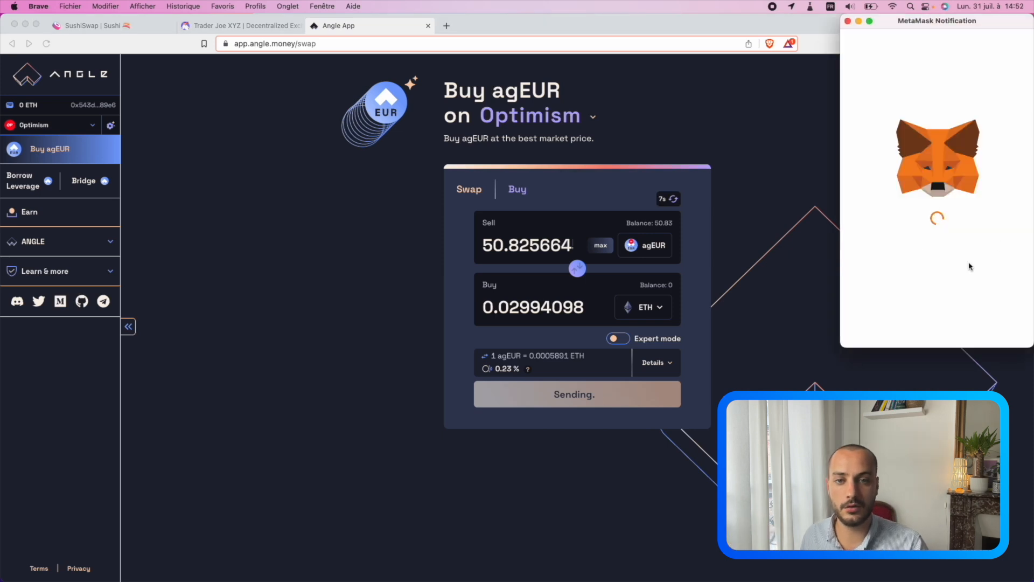
left_click(983, 326)
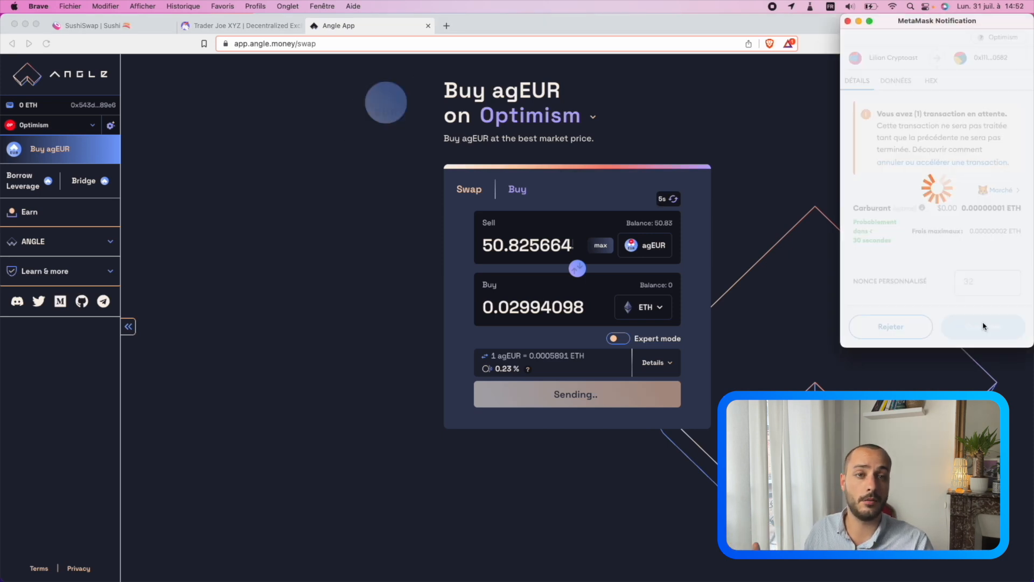